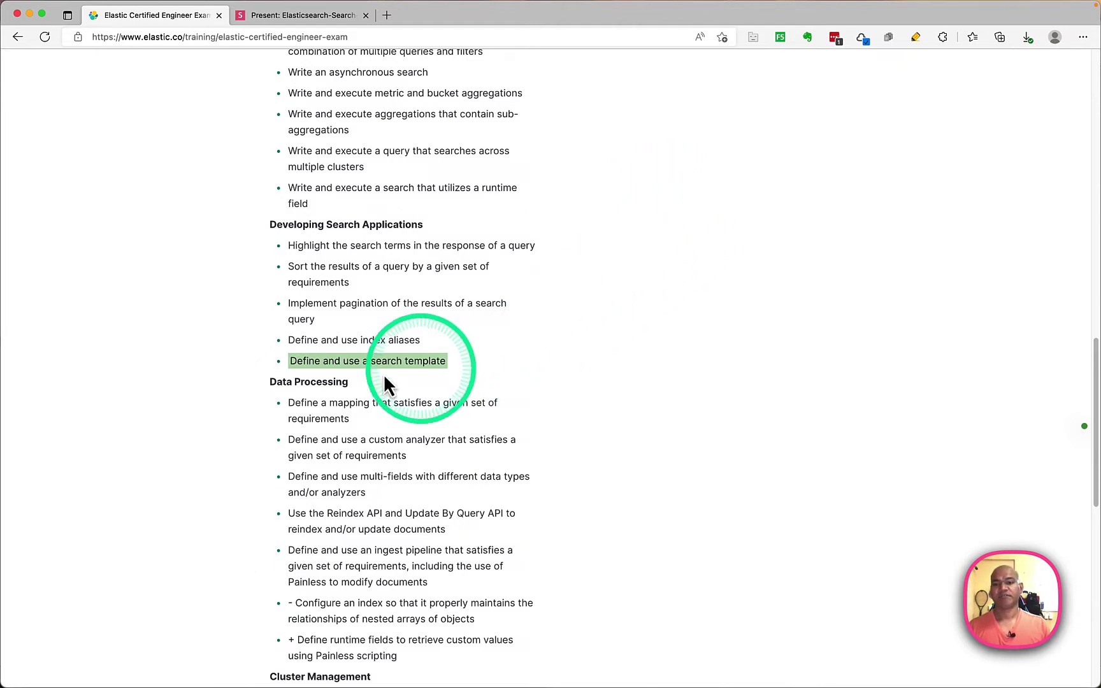
- Highlight the 'Define and use a search template' objective, then bring up the Elasticsearch-Search presentation
key(ctrl+alt+a)
drag(261, 328, 566, 388)
drag(239, 199, 476, 256)
key(Escape)
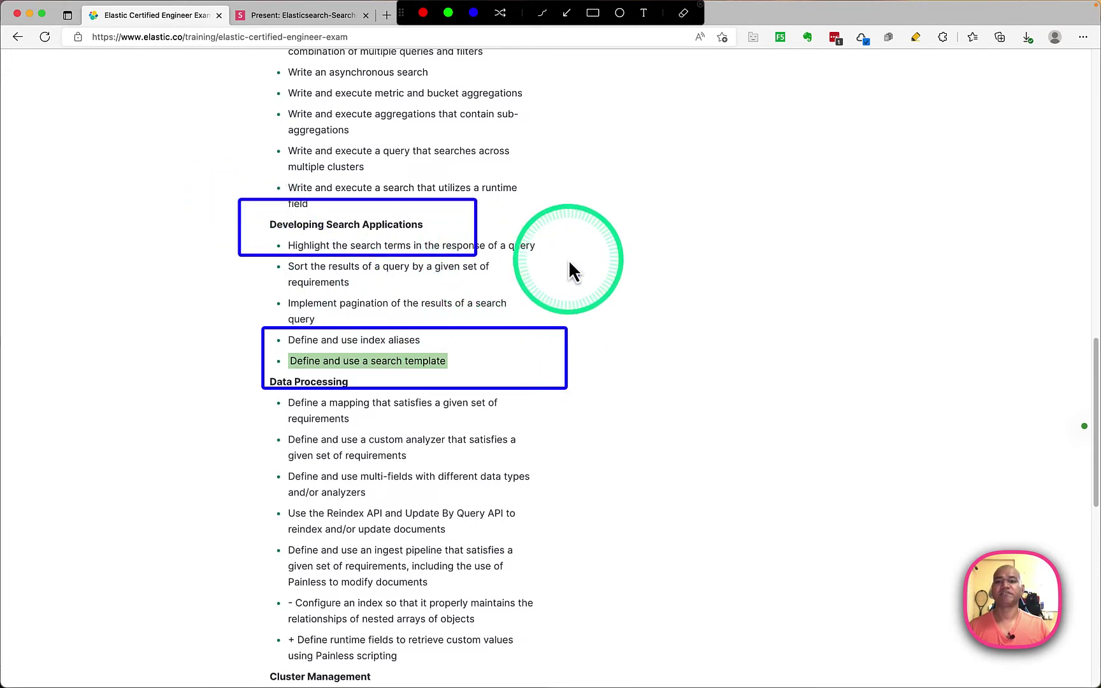
click(568, 259)
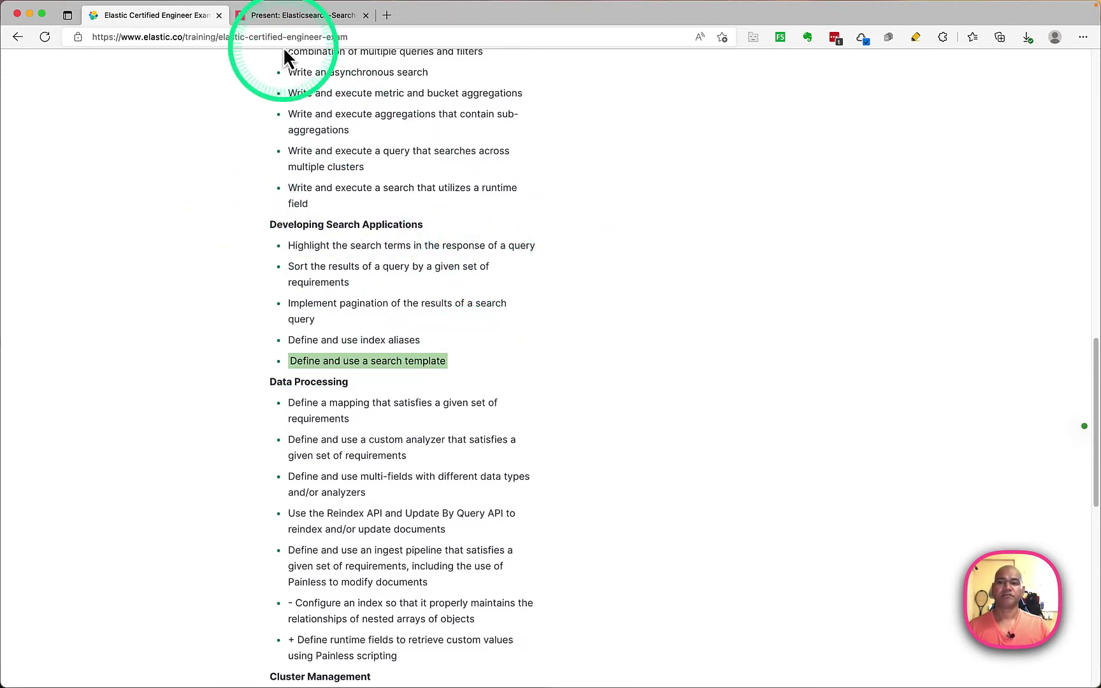
click(281, 17)
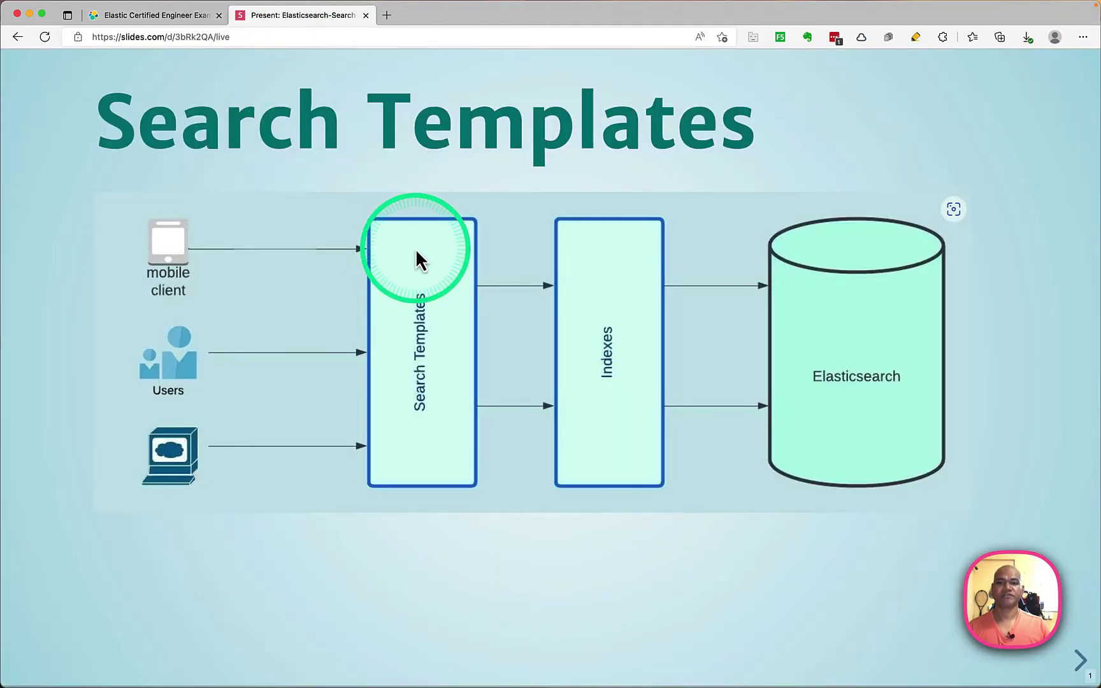
- Outline the diagram's Search Templates, Indexes and Elasticsearch stages and its client icons
key(super+shift+a)
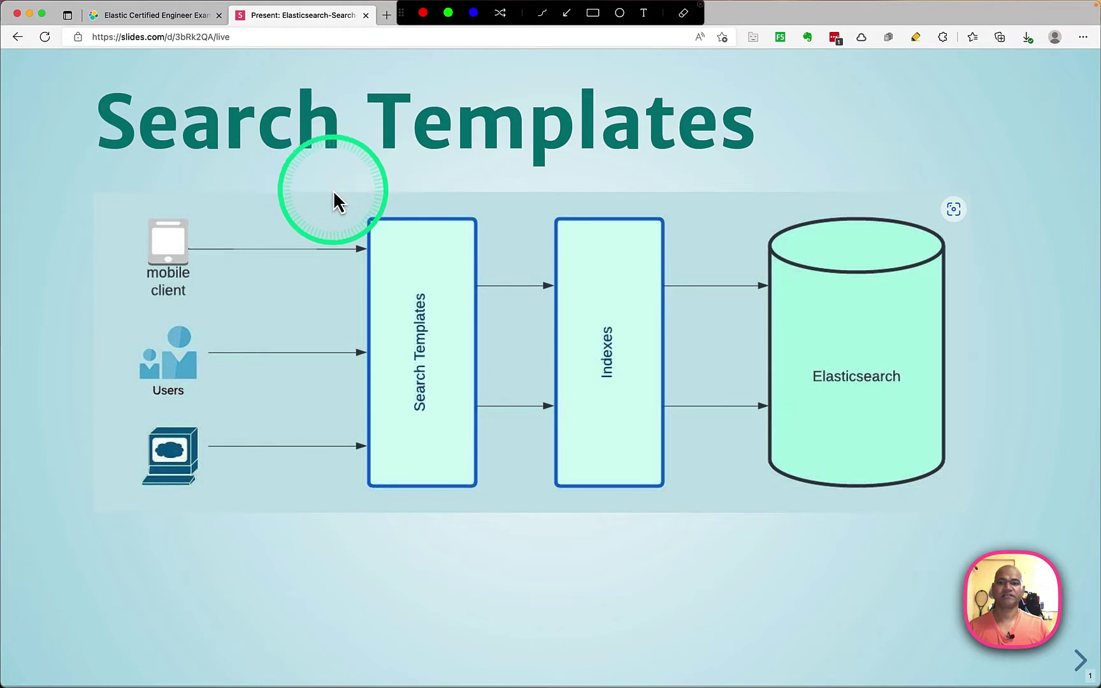
drag(332, 189, 496, 504)
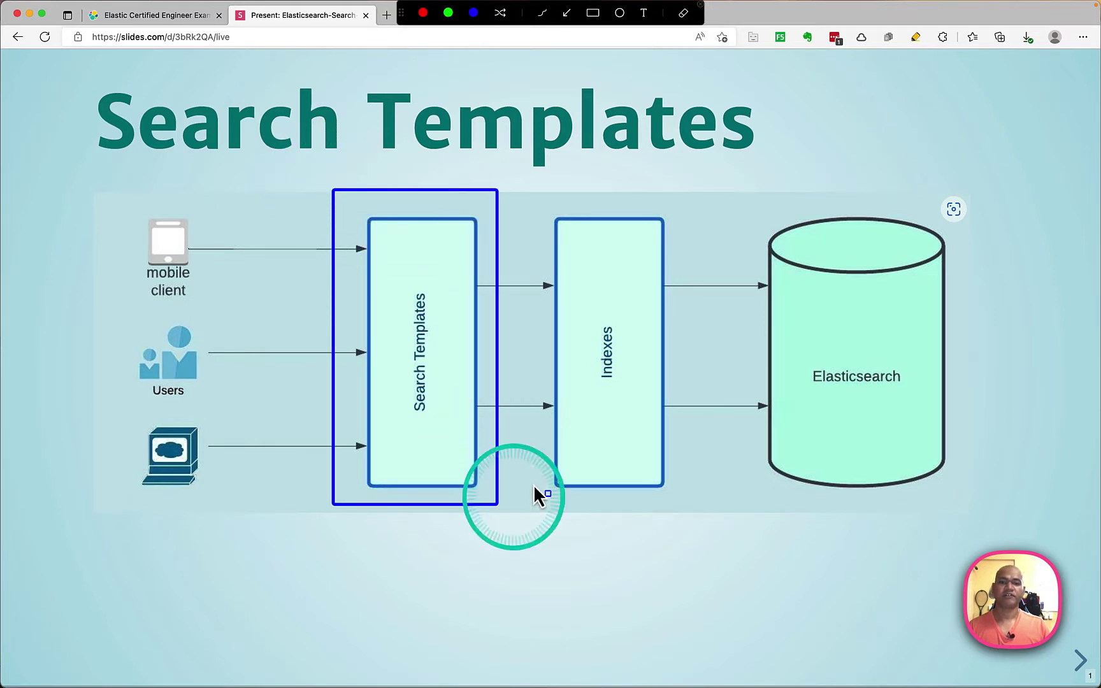
mouse_move(542, 200)
mouse_down()
mouse_move(619, 418)
mouse_move(688, 510)
mouse_up()
mouse_move(734, 211)
mouse_down()
mouse_move(917, 500)
mouse_move(1032, 508)
mouse_up()
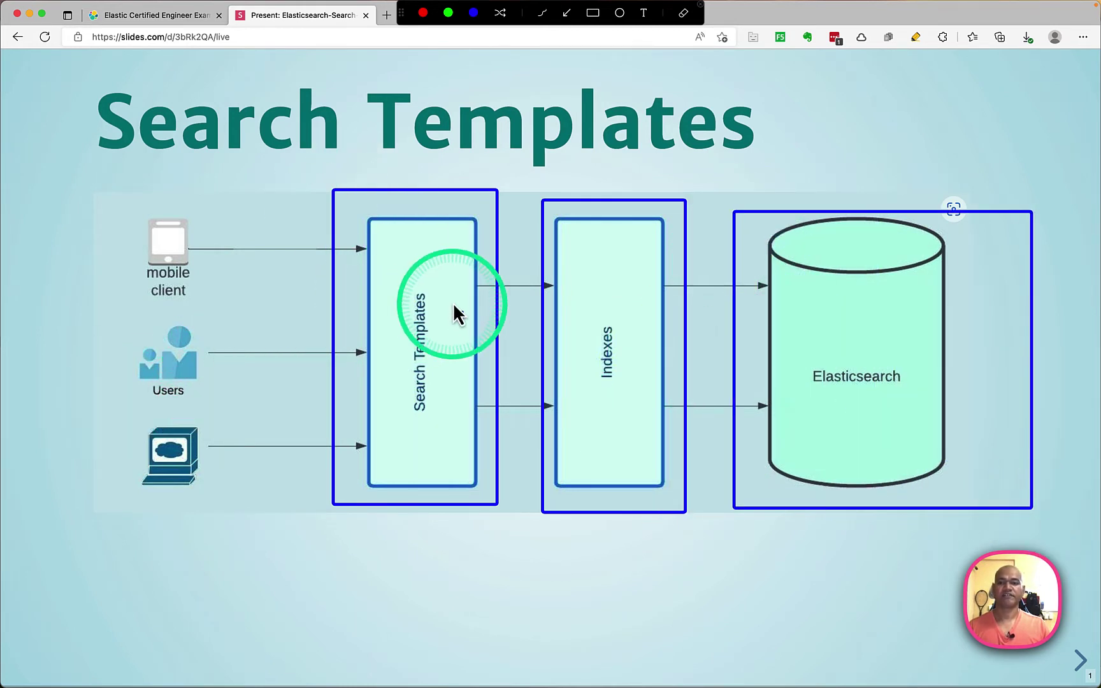
drag(102, 205, 196, 267)
mouse_move(124, 328)
mouse_down()
mouse_move(230, 368)
mouse_move(236, 396)
mouse_up()
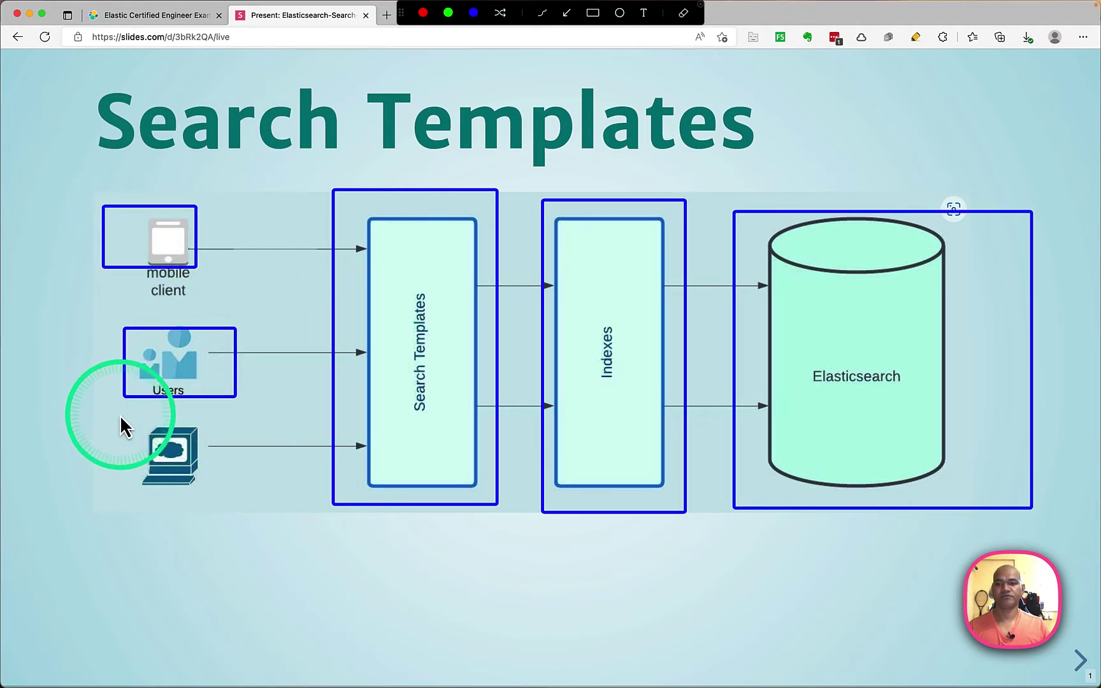
drag(118, 414, 241, 501)
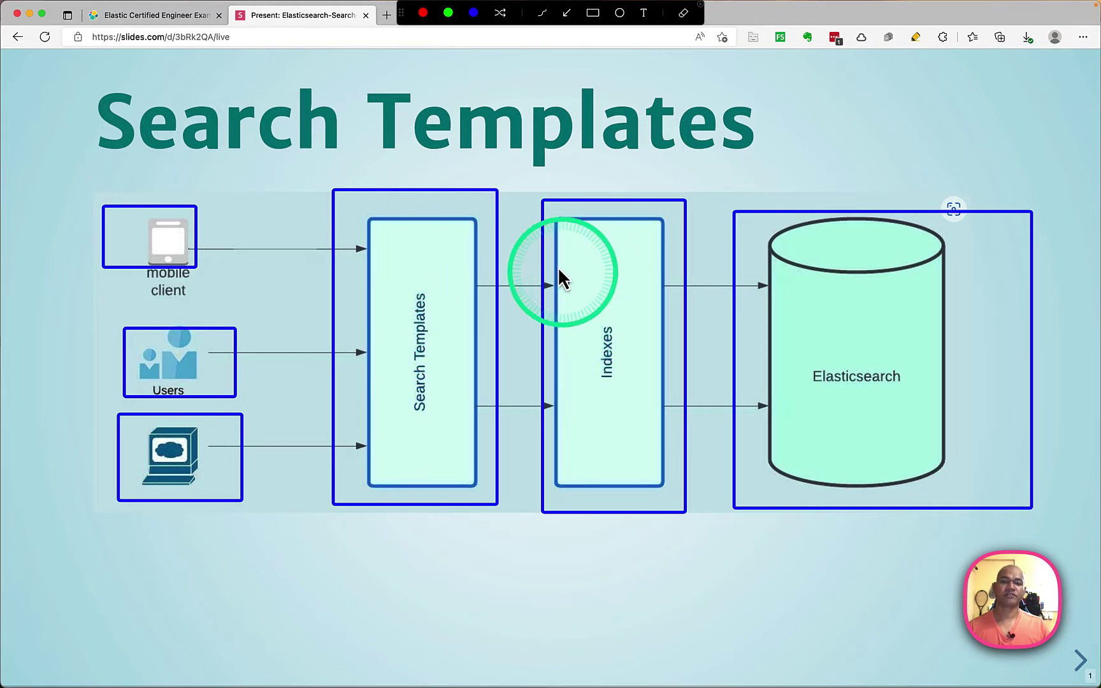
- Re-highlight the Indexes stage, clear the annotations and advance to the Get Sample Record slide
drag(549, 256, 672, 494)
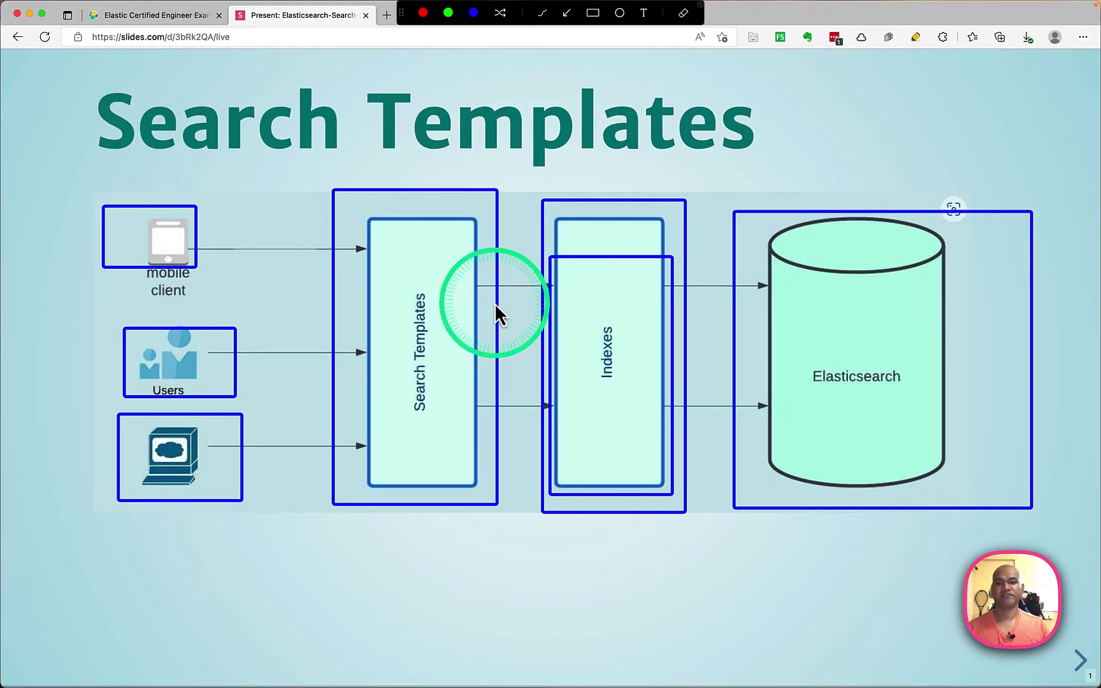
key(Escape)
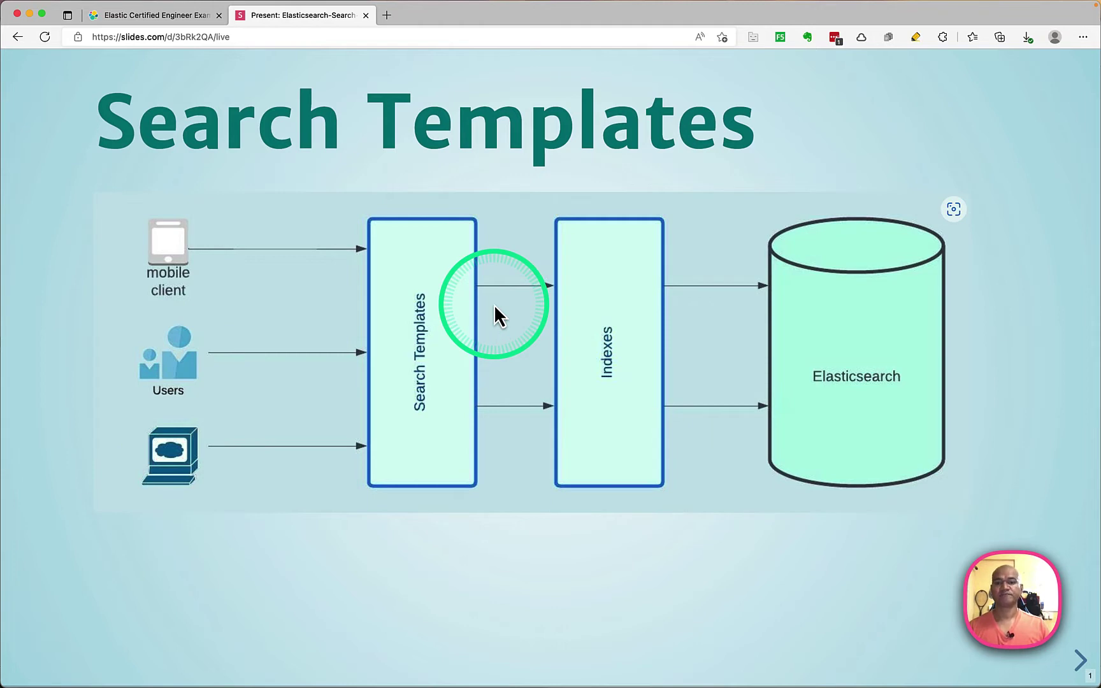
click(495, 306)
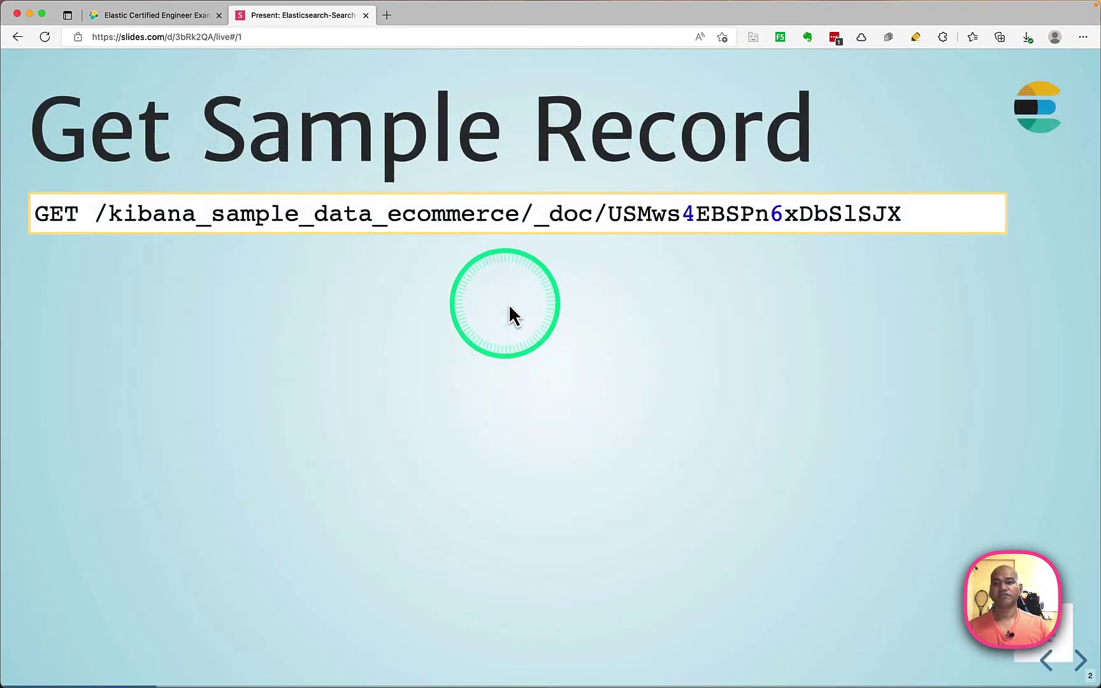
mouse_move(985, 213)
key(super+Tab)
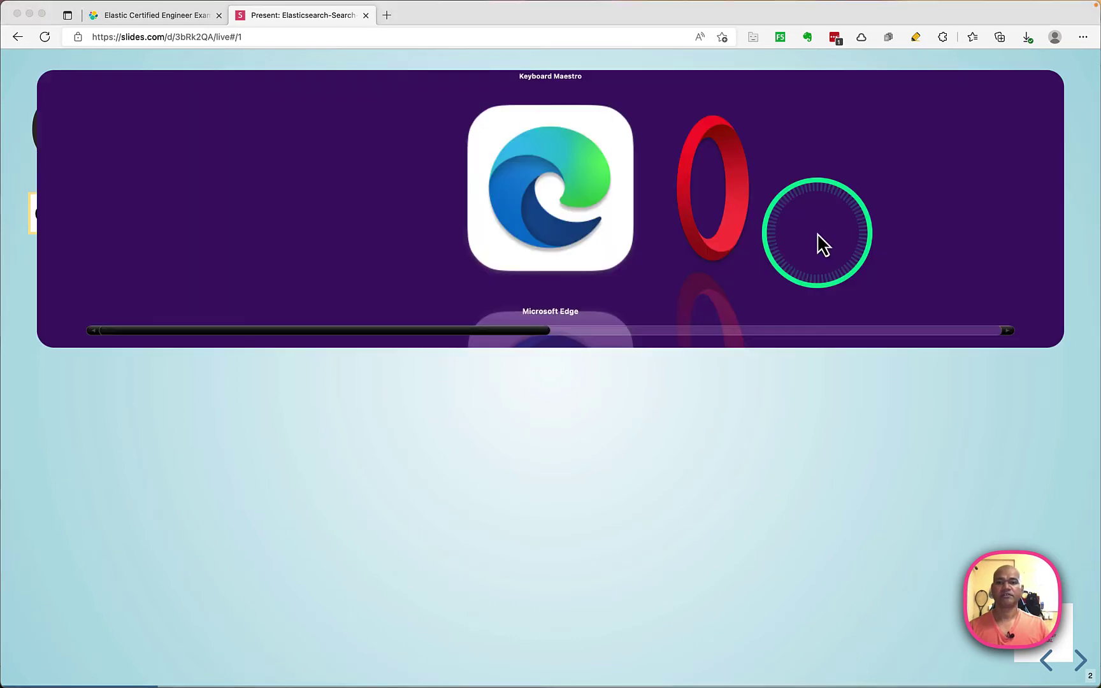
- Paste and run the GET kibana_sample_data_ecommerce document request in the Kibana console
key(super+Tab)
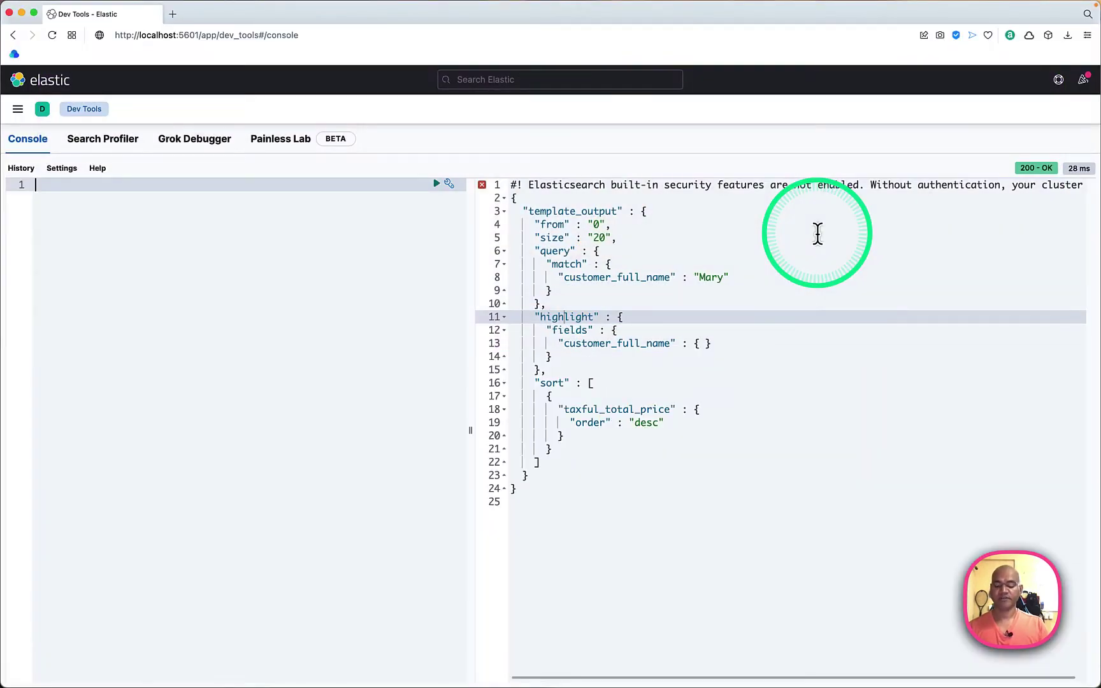
text(GET /kibana_sample_data_ecommerce/_doc/USMws4EBSPn6xDbSlSJX)
key(super+Return)
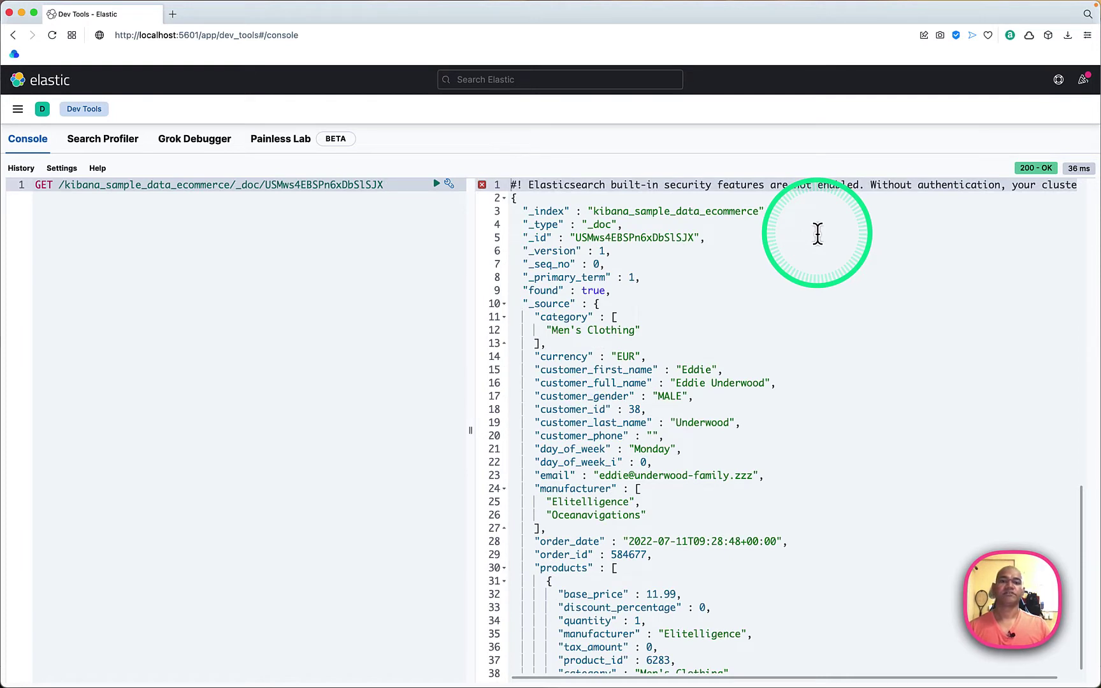
- Point out the document _id, customer fields, total price and quantity in the response
click(817, 234)
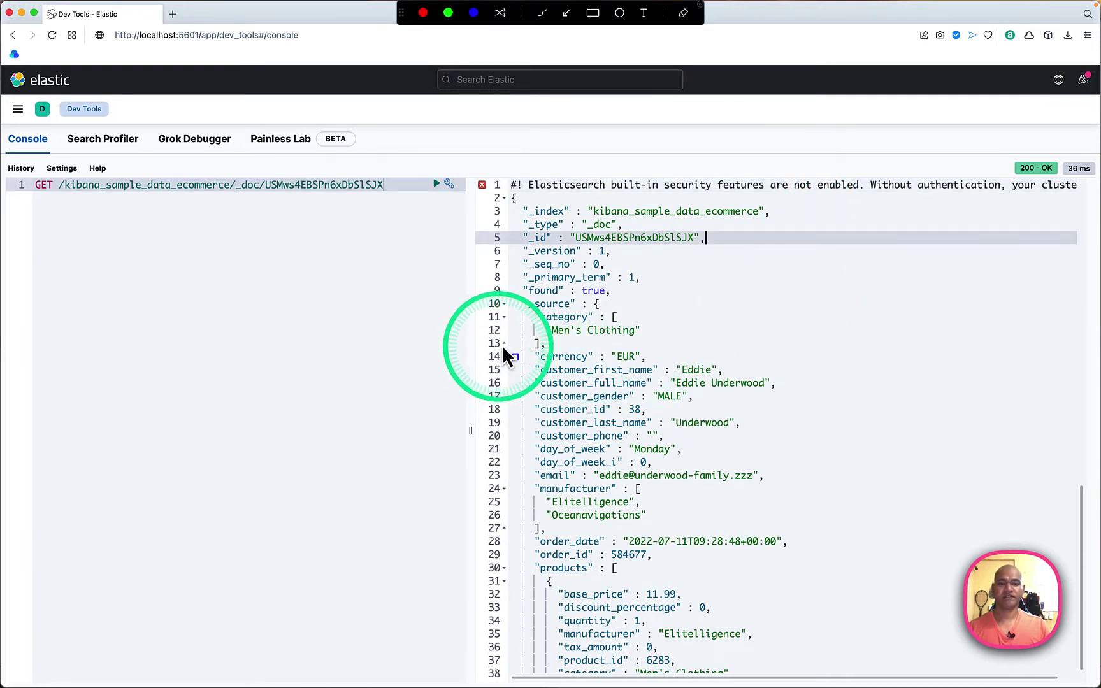
drag(511, 340, 791, 553)
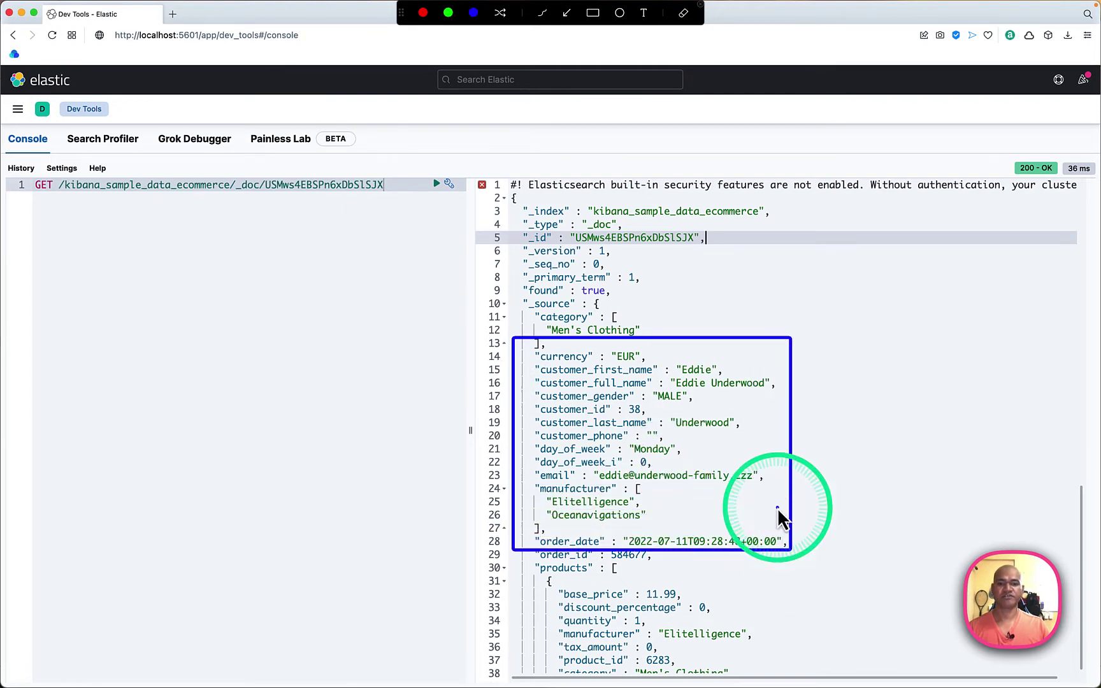
scroll(675, 382, down, 10)
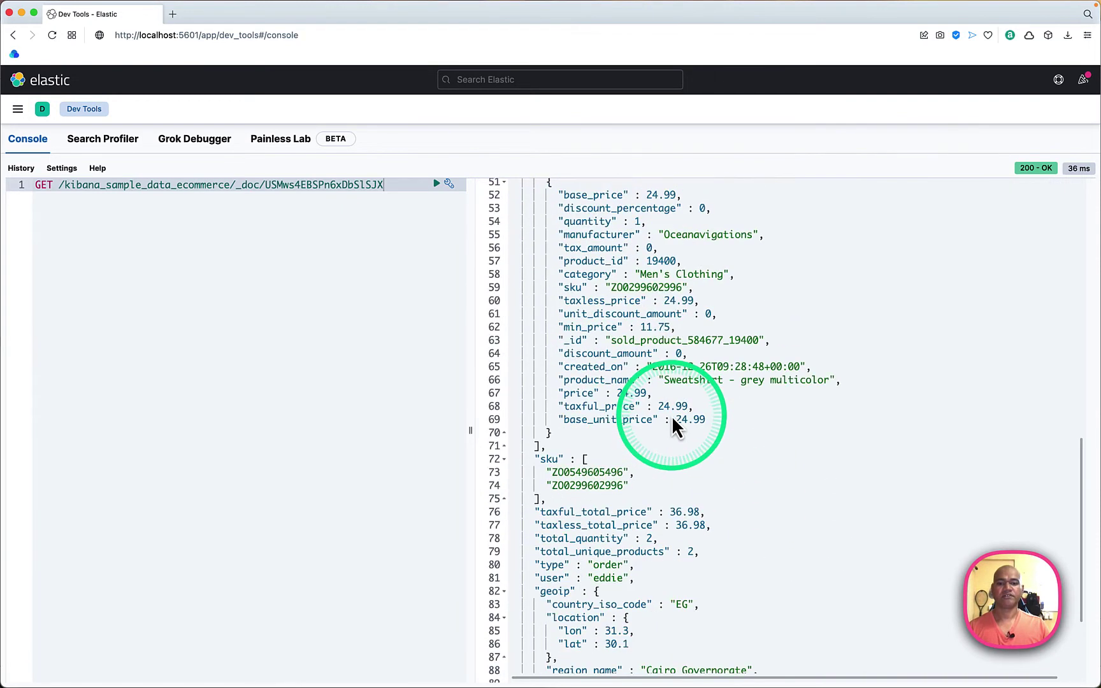
scroll(672, 415, down, 2)
drag(508, 375, 747, 423)
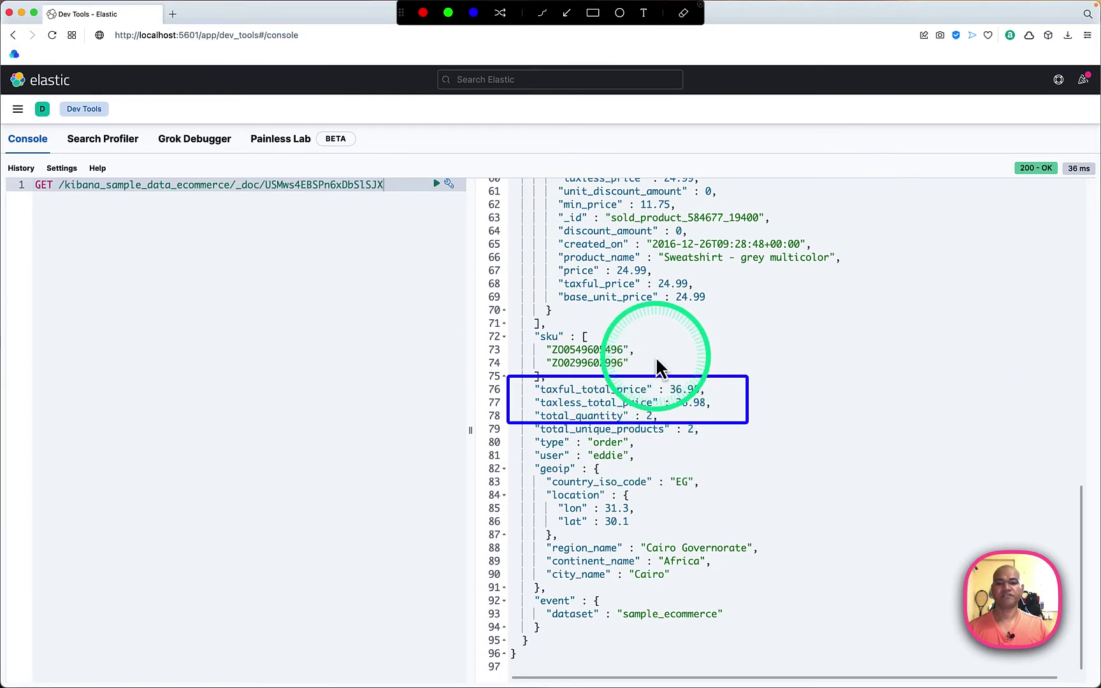
key(Escape)
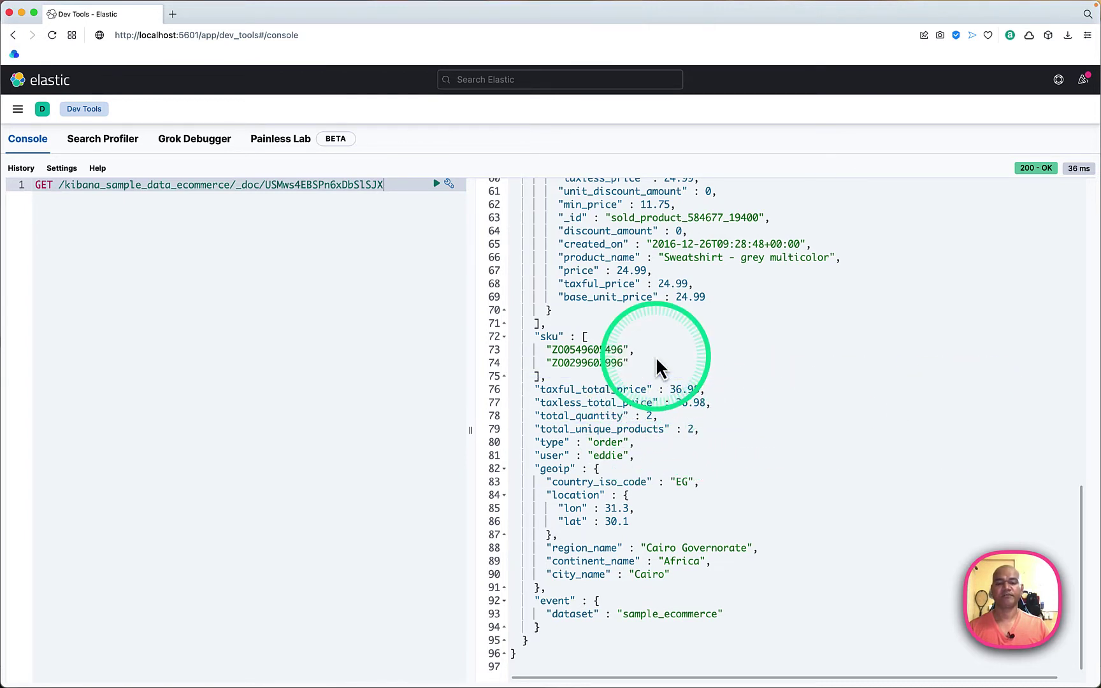
- Return to the slides, advance to Highest Paying Customers and outline the whole search request
key(super+Tab)
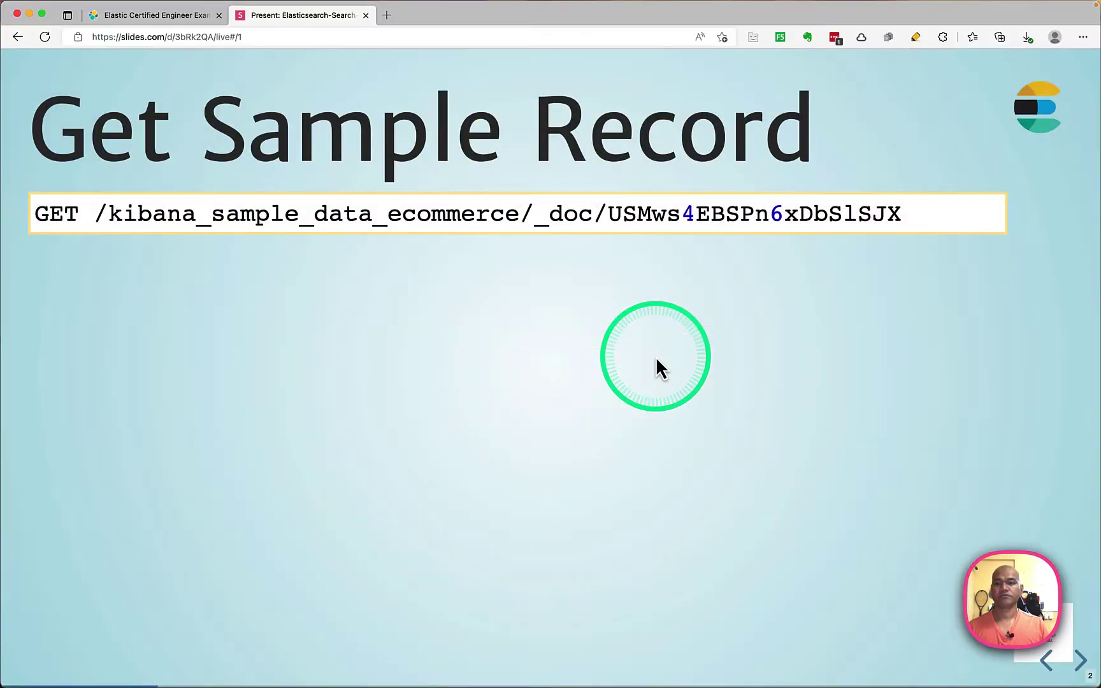
key(Right)
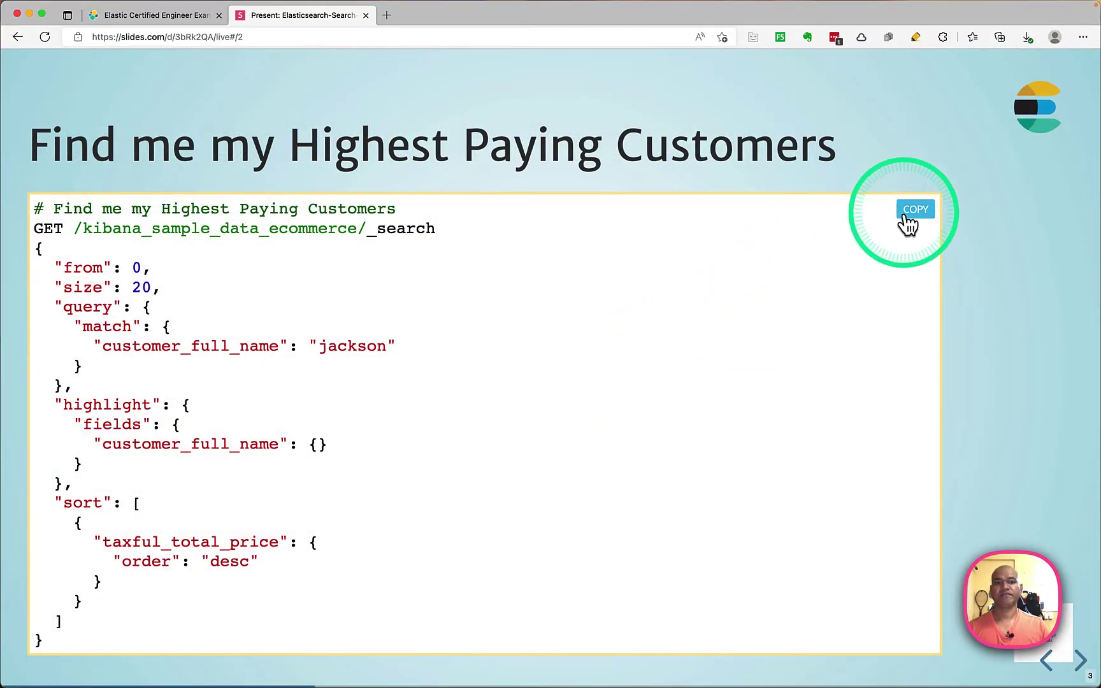
key(alt+super+a)
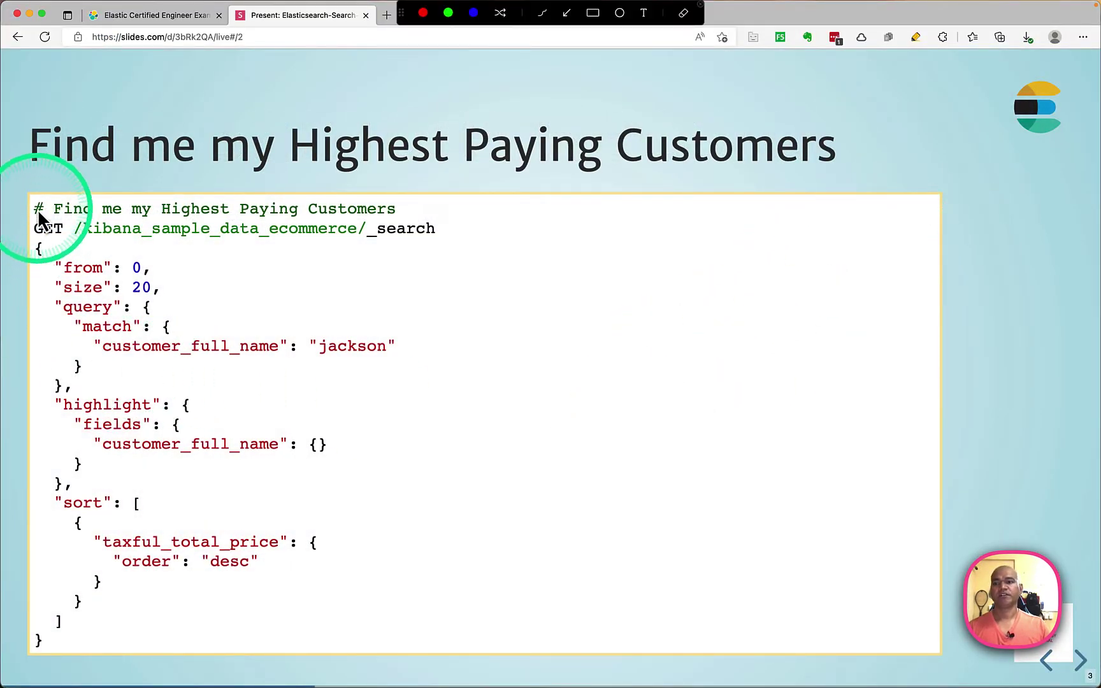
mouse_move(30, 189)
mouse_down()
mouse_move(229, 235)
mouse_move(460, 243)
mouse_move(484, 669)
mouse_up()
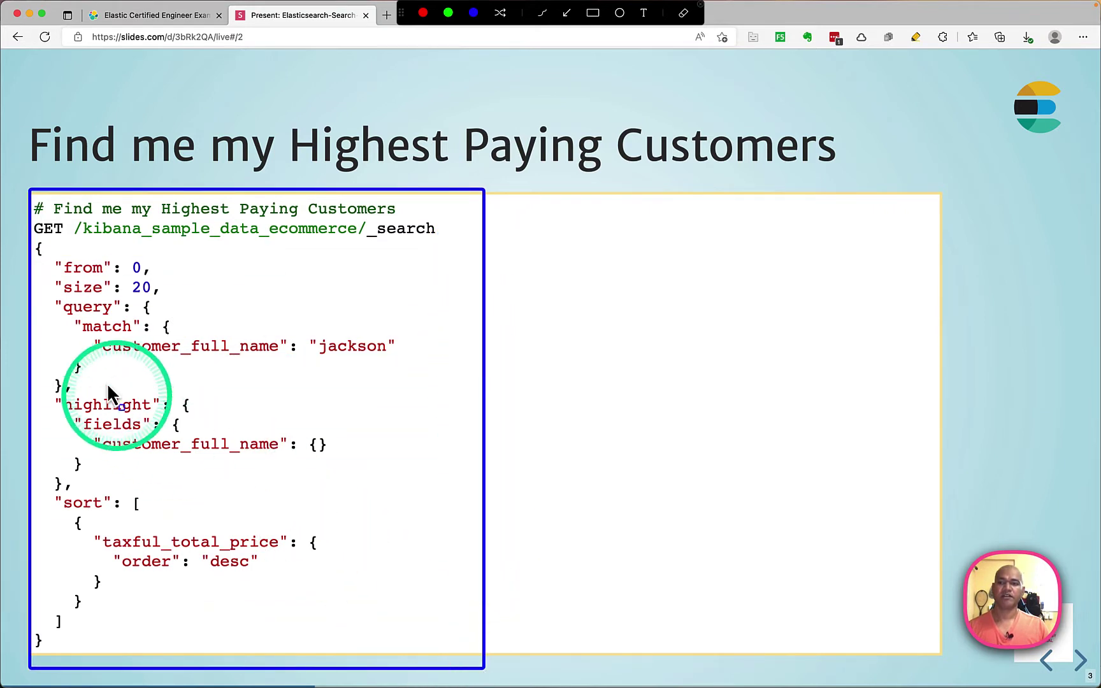
- Highlight the customer_full_name match, highlight section and taxful_total_price sort, then copy the query
drag(59, 313, 454, 391)
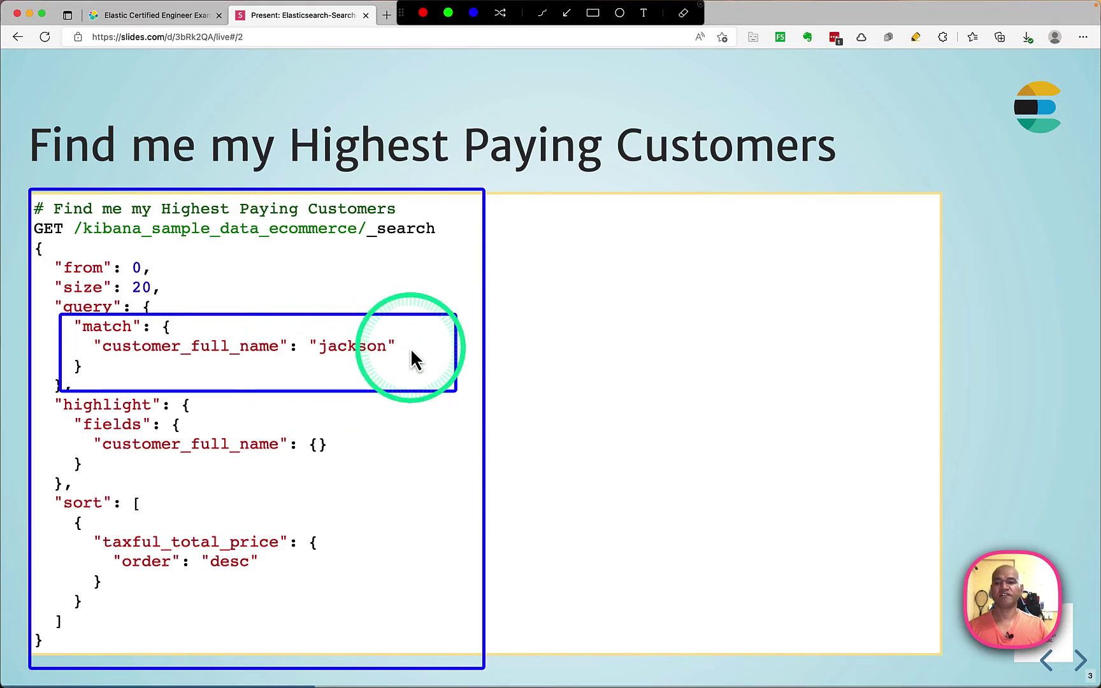
mouse_move(54, 398)
mouse_down()
mouse_move(147, 448)
mouse_move(362, 486)
mouse_up()
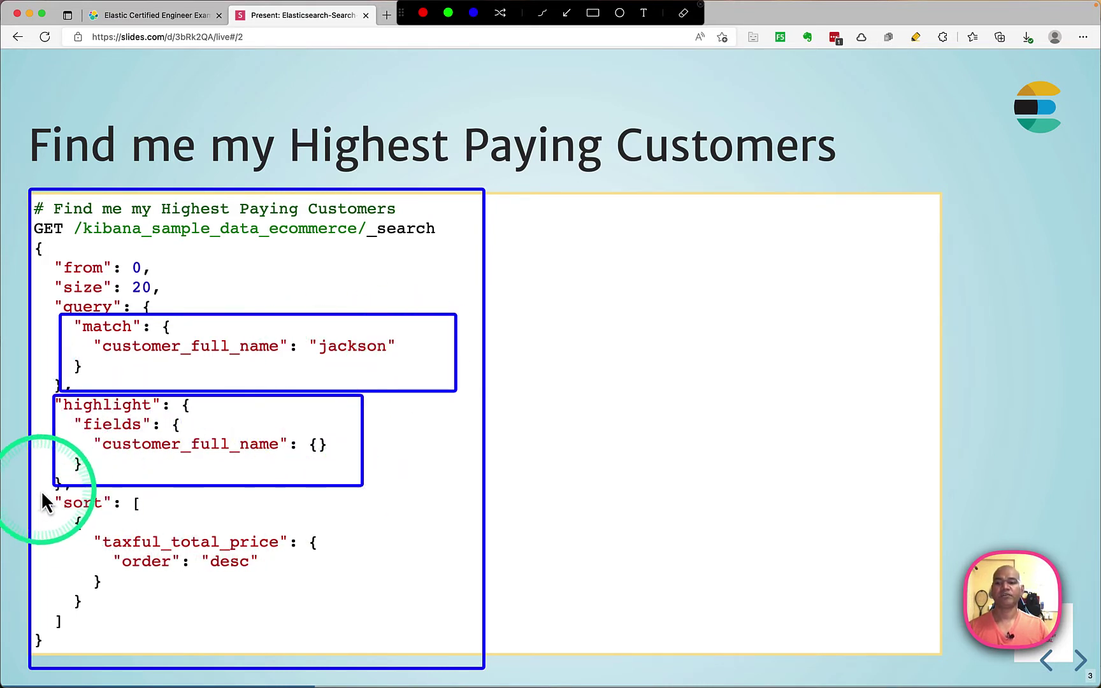
drag(42, 489, 414, 620)
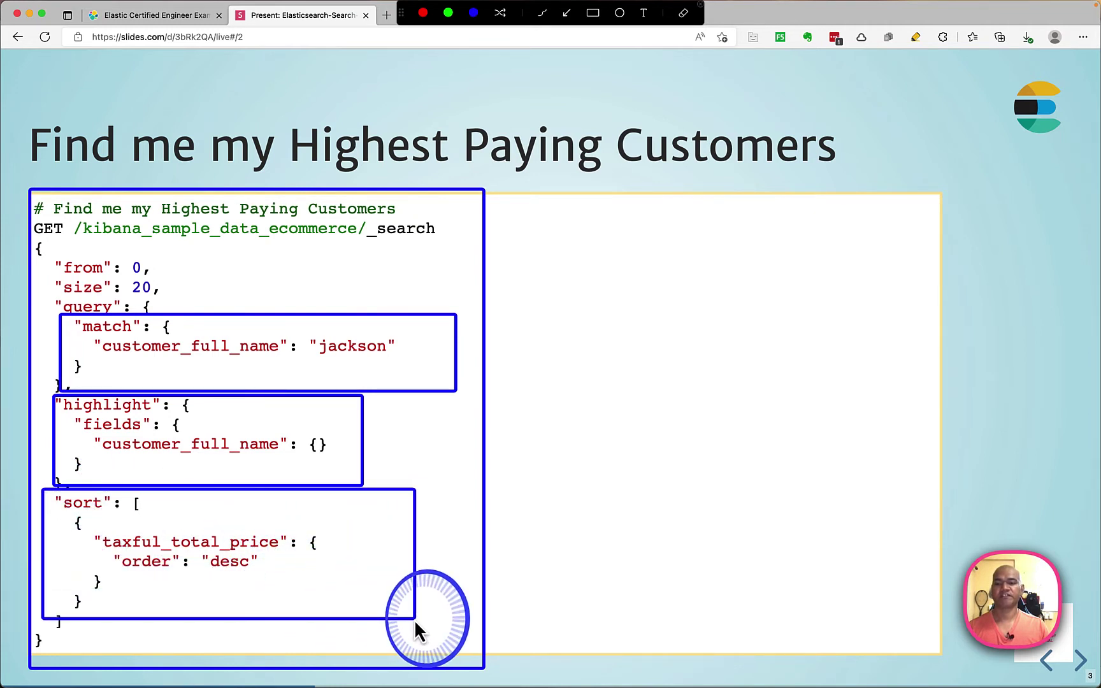
key(Escape)
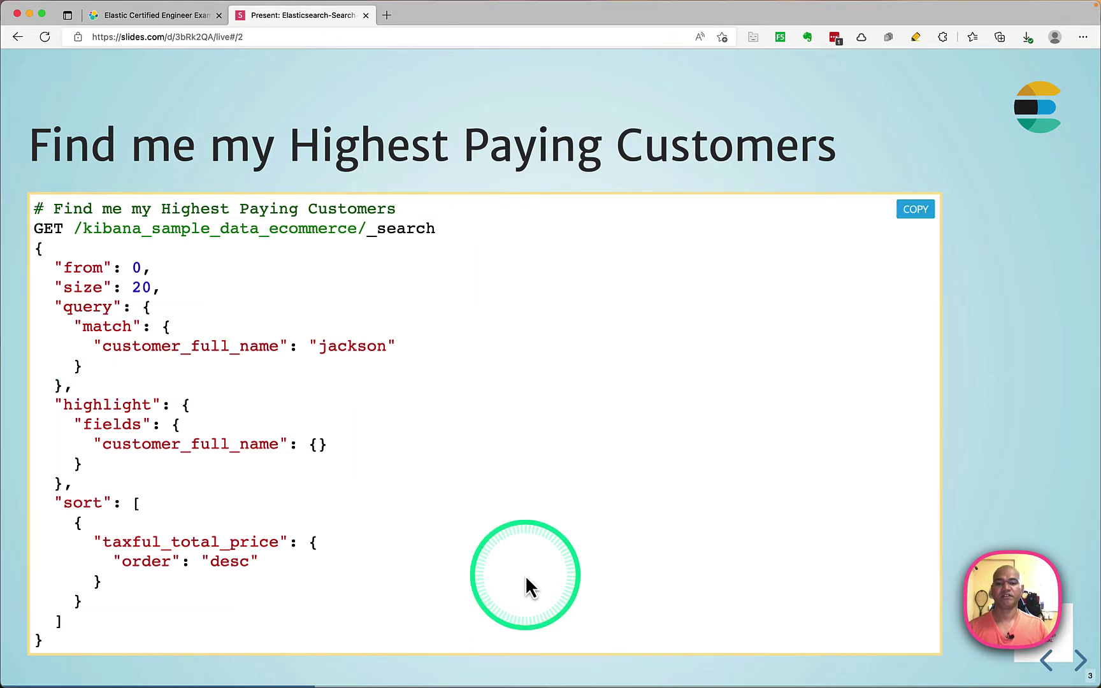
click(910, 216)
- Replace the old GET request with the highest paying customers search and run it
key(super+Tab)
key(super+Tab)
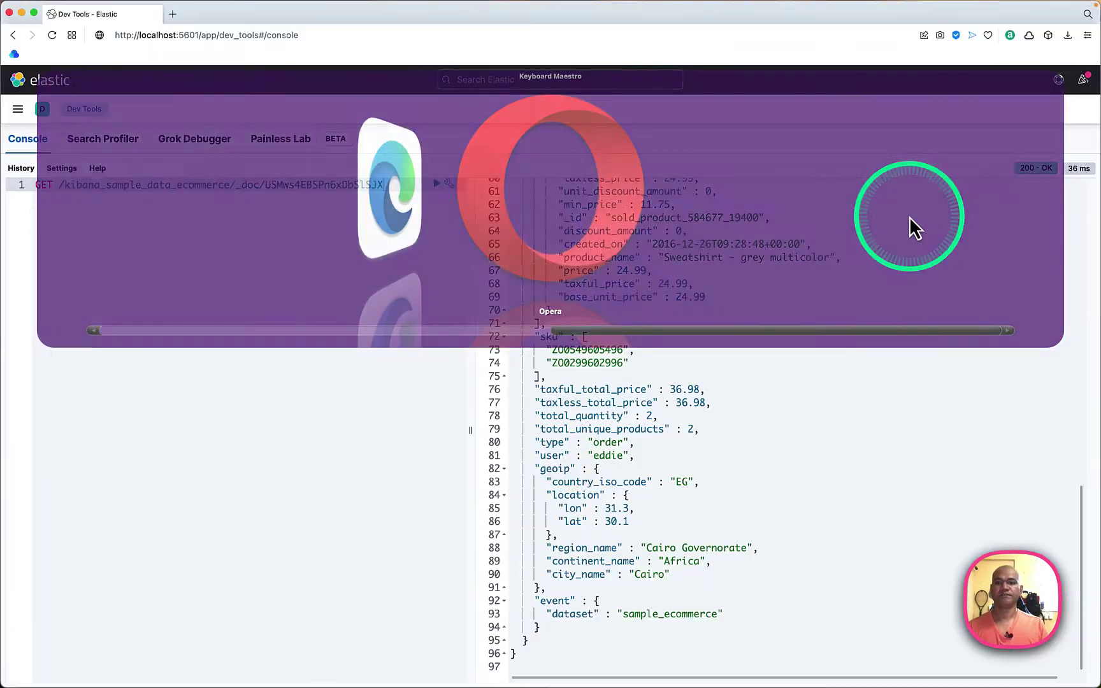
key(super+a)
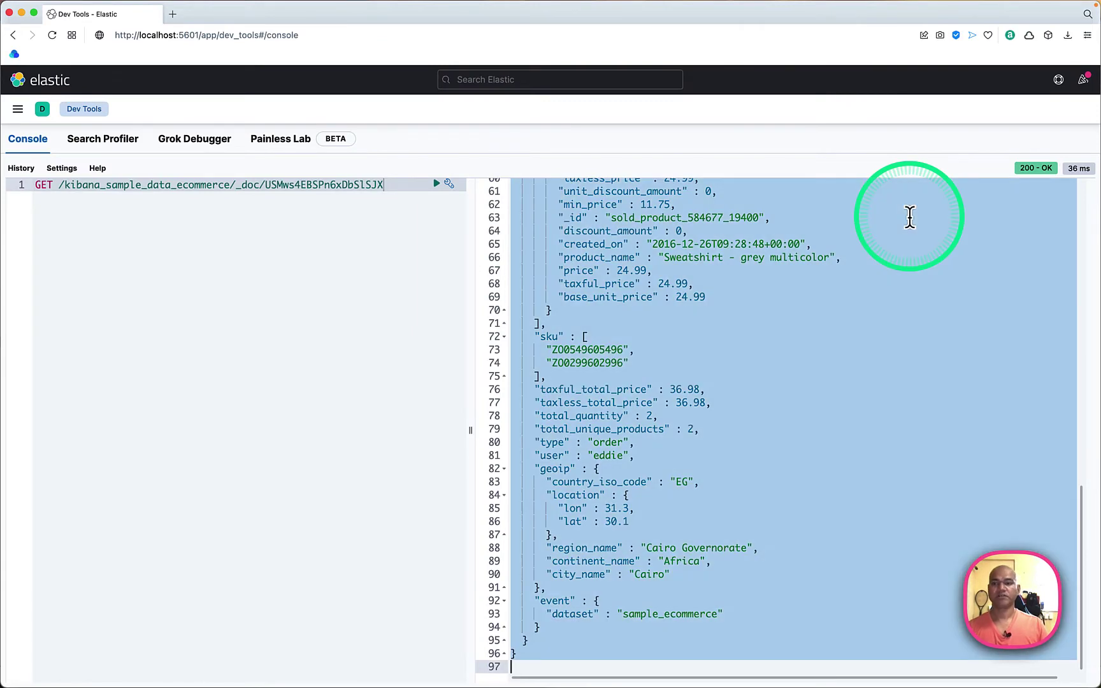
click(332, 275)
key(super+a)
key(BackSpace)
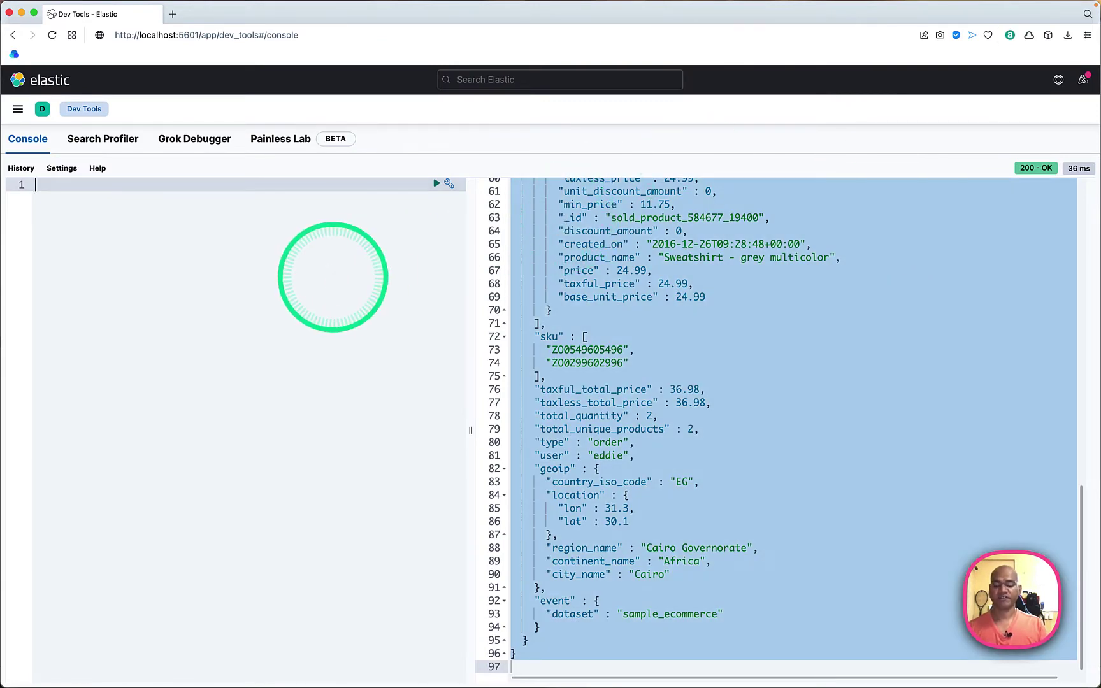
key(super+v)
key(super+Return)
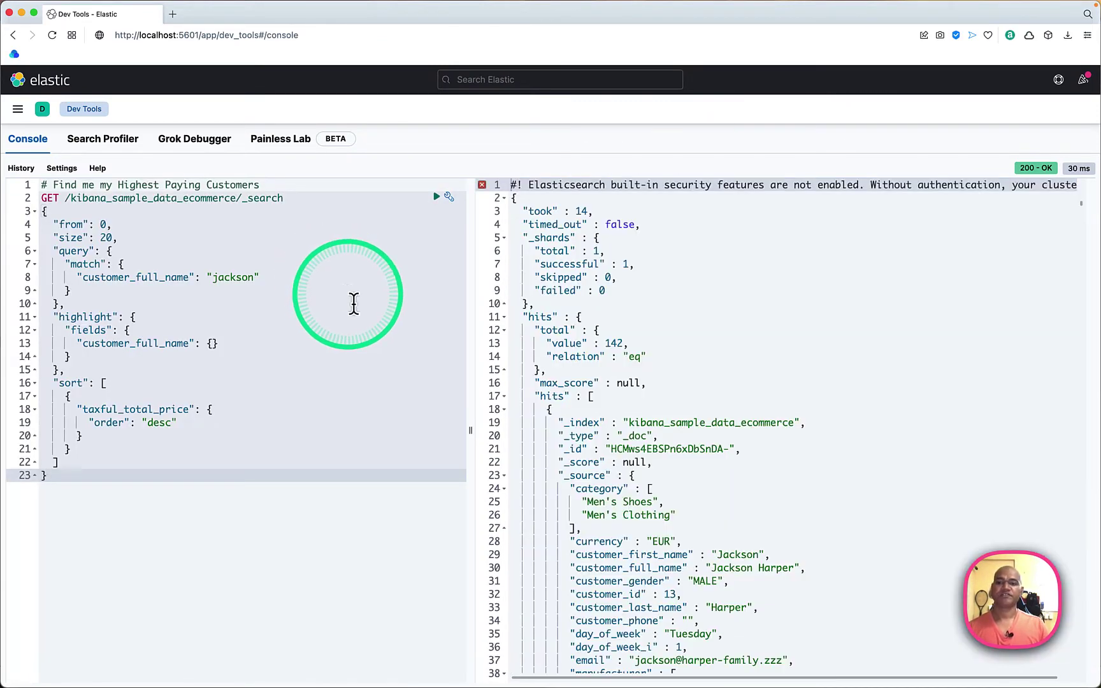
- Search the results for taxful_total_price to check the descending sort
double_click(126, 410)
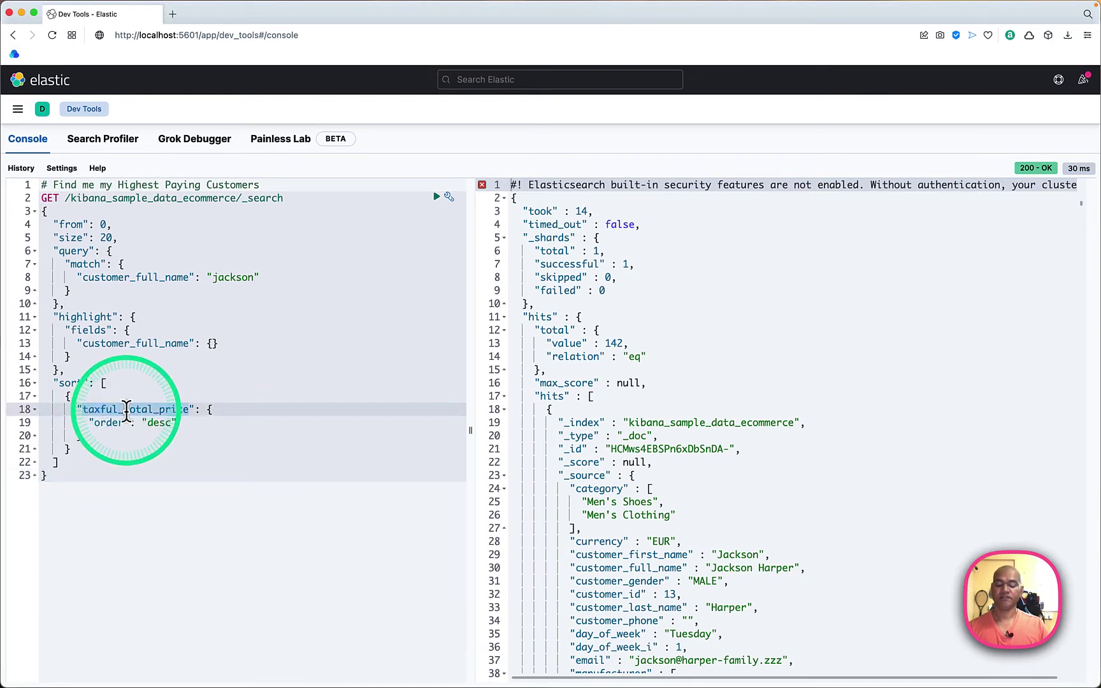
click(792, 258)
key(super+f)
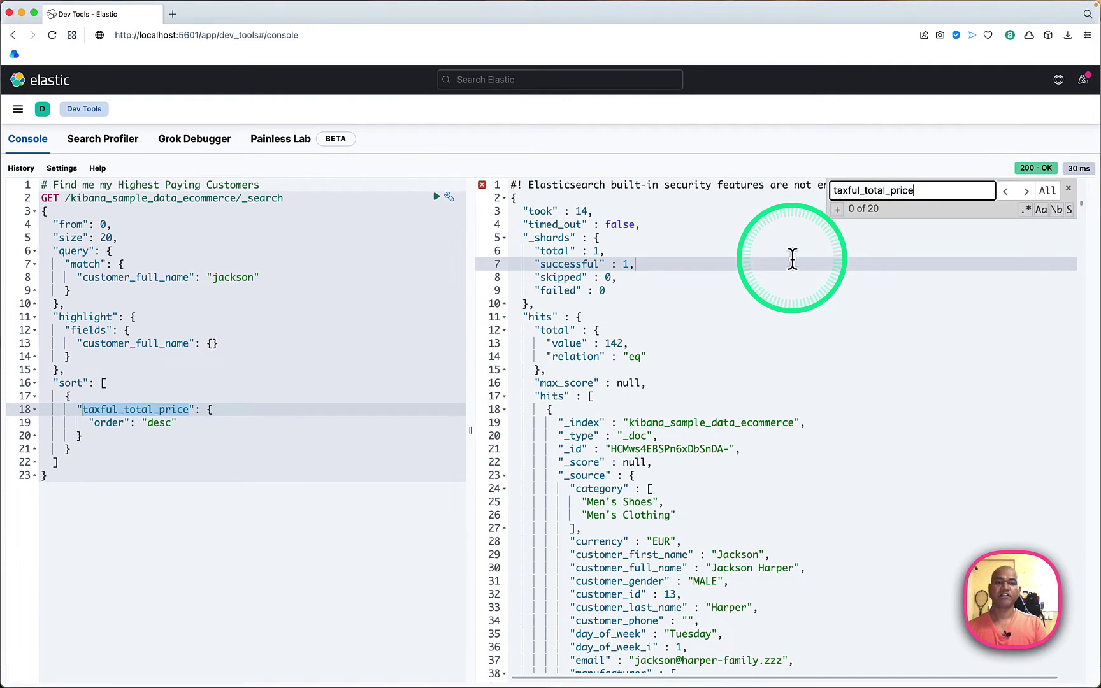
key(Return)
key(Return)
key(Return)
key(Return)
key(Return)
key(Return)
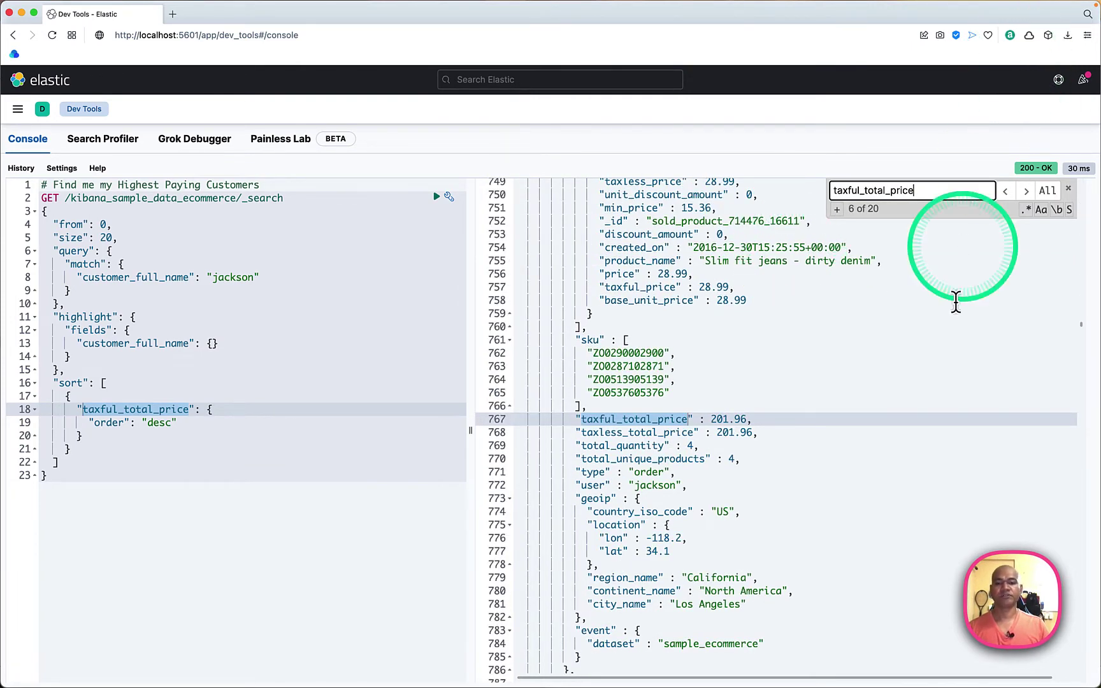
- Clear all text from the request editor
click(306, 437)
key(super+a)
key(BackSpace)
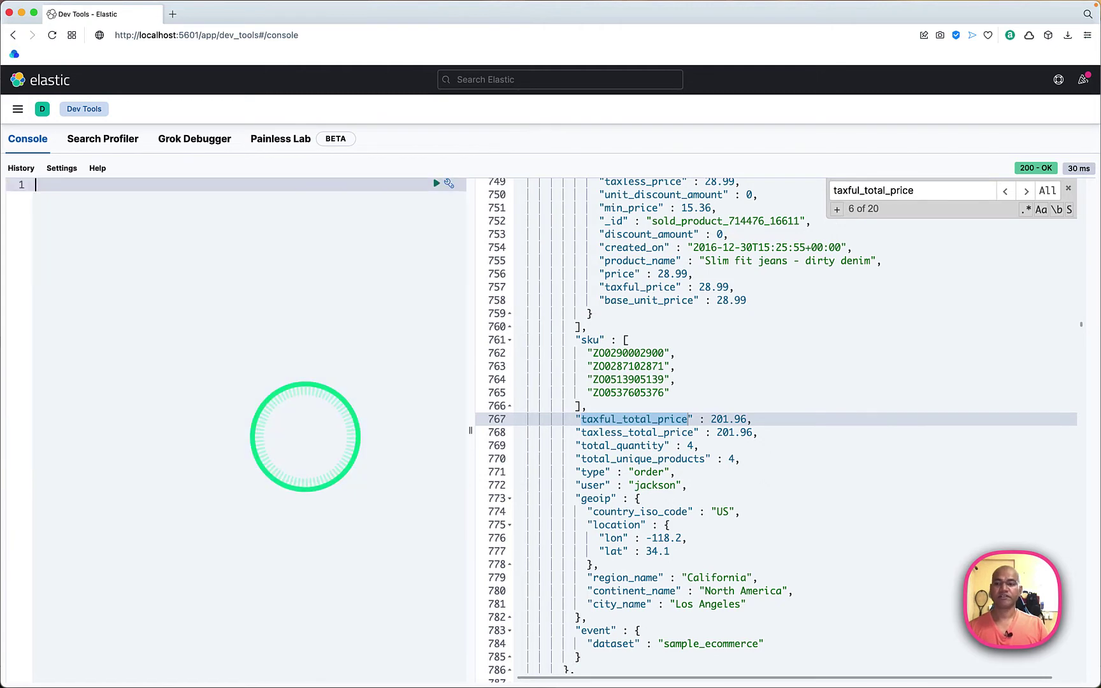
key(Return)
key(BackSpace)
key(super+Tab)
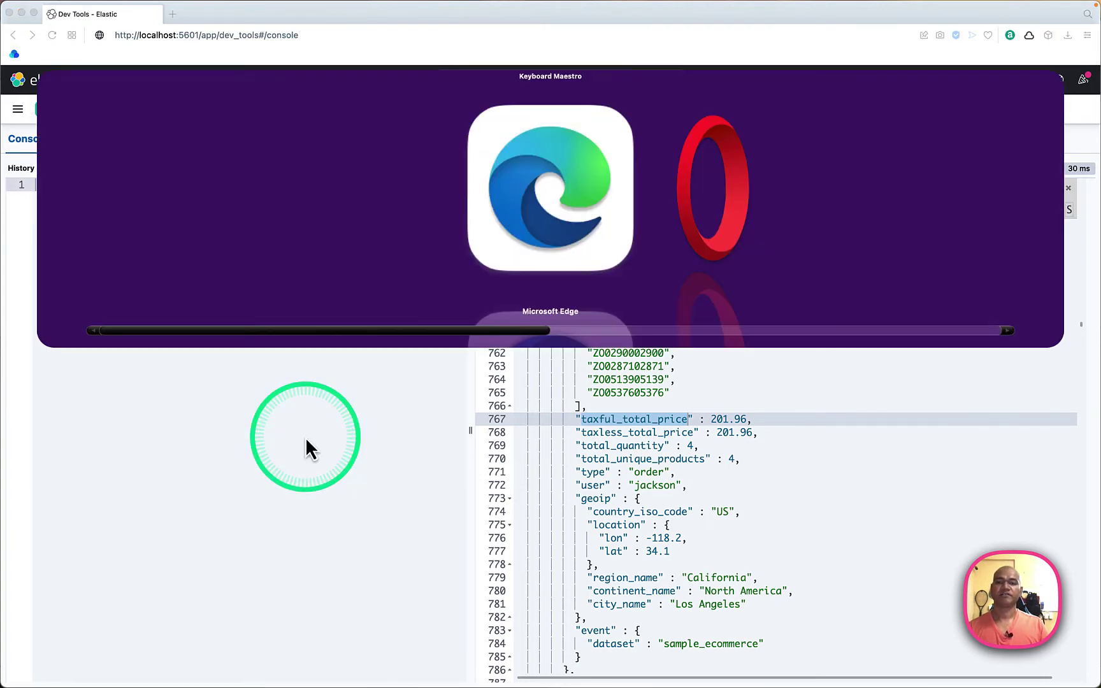
- Advance to the Template Parameters slide and highlight the PUT, script, lang and source lines
key(super+Tab)
key(super+shift+Tab)
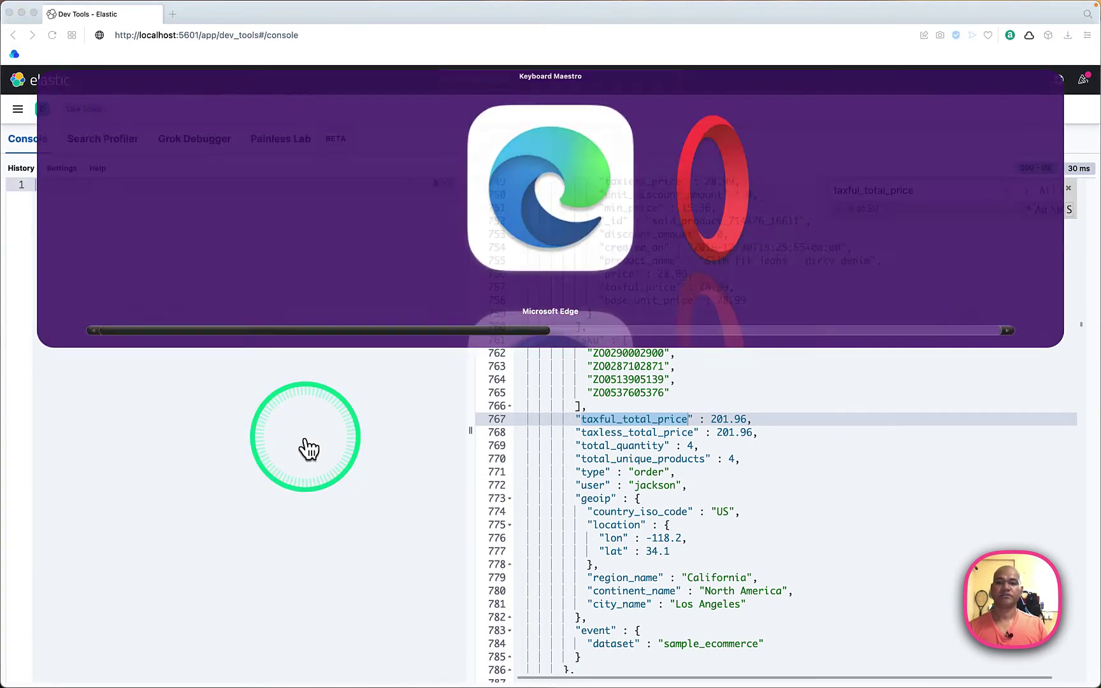
key(Right)
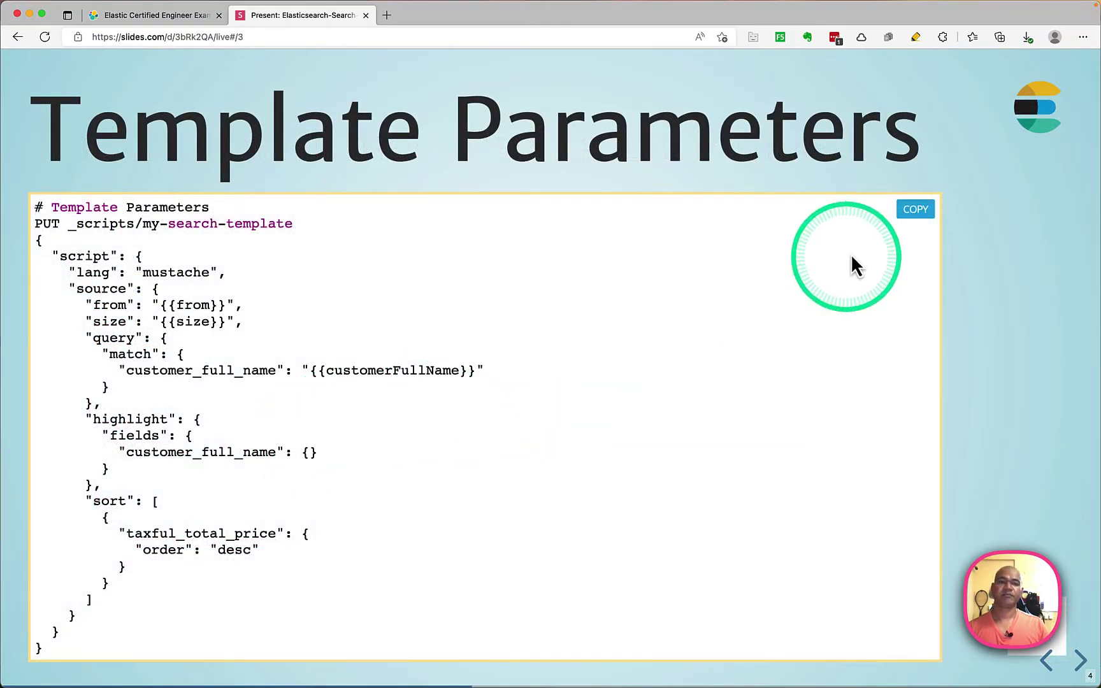
key(ctrl+shift+a)
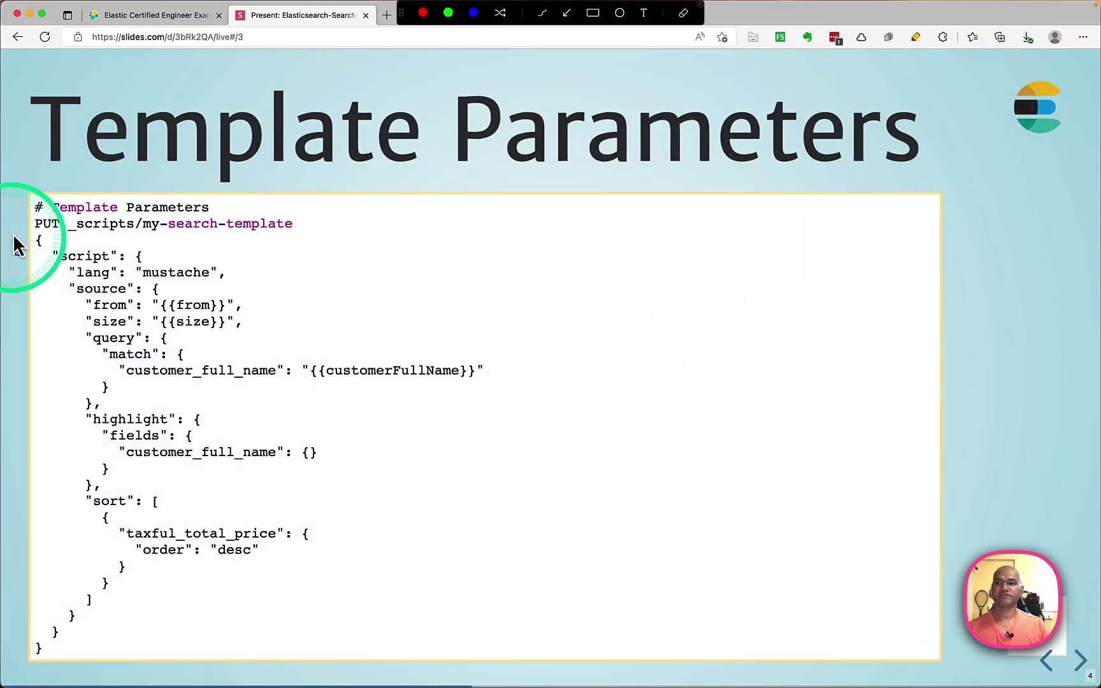
drag(37, 231, 290, 315)
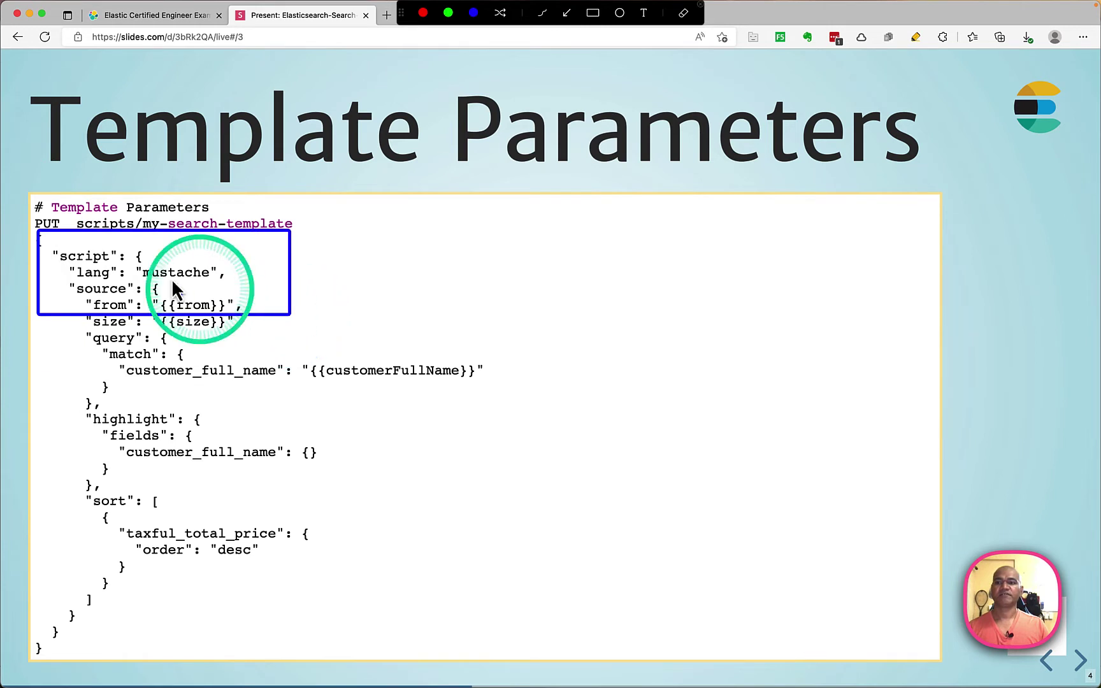
mouse_move(28, 203)
mouse_down()
mouse_move(111, 236)
mouse_move(302, 242)
mouse_up()
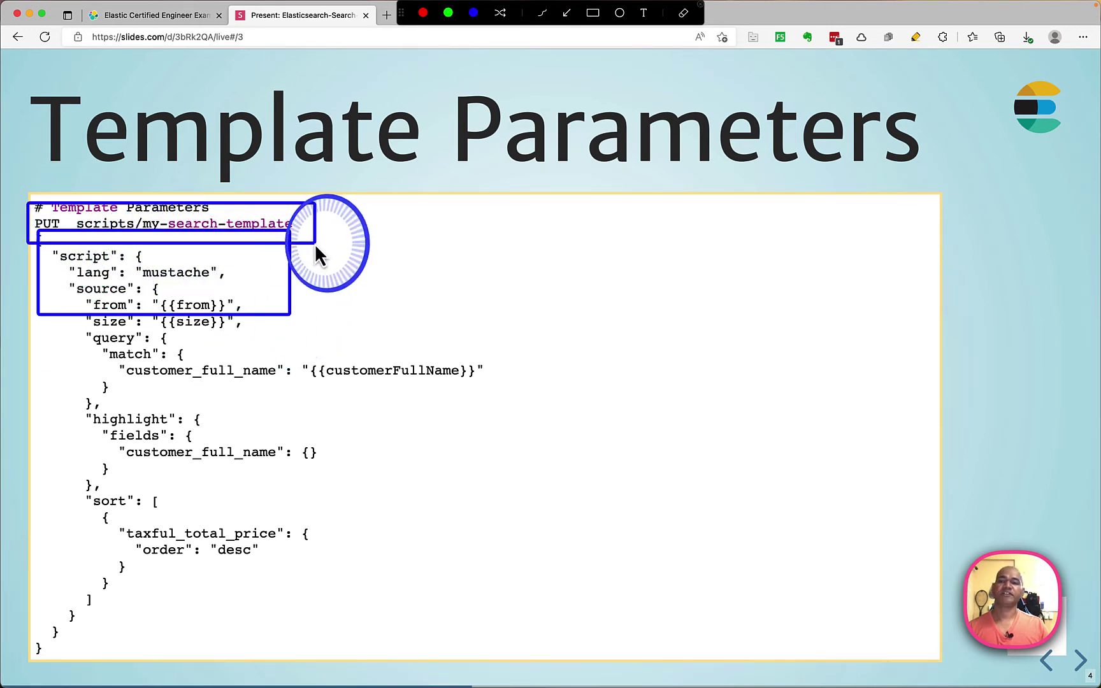
drag(300, 240, 315, 243)
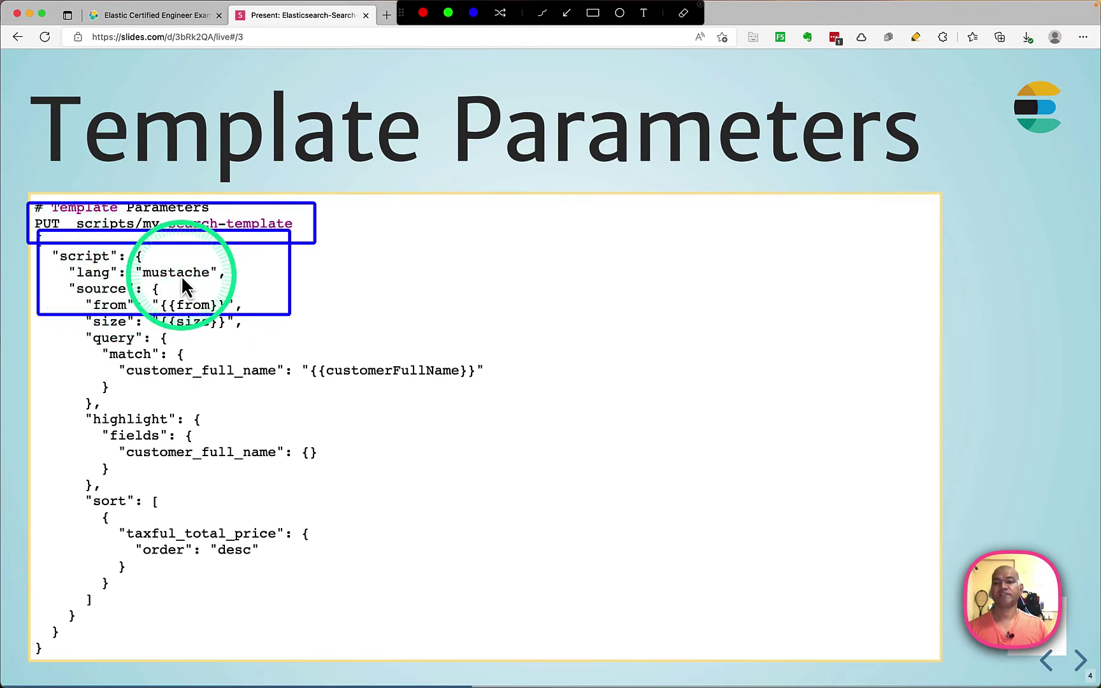
- Highlight the from/size parameters, customerFullName match and highlight/sort block, then copy the template request
drag(69, 277, 260, 334)
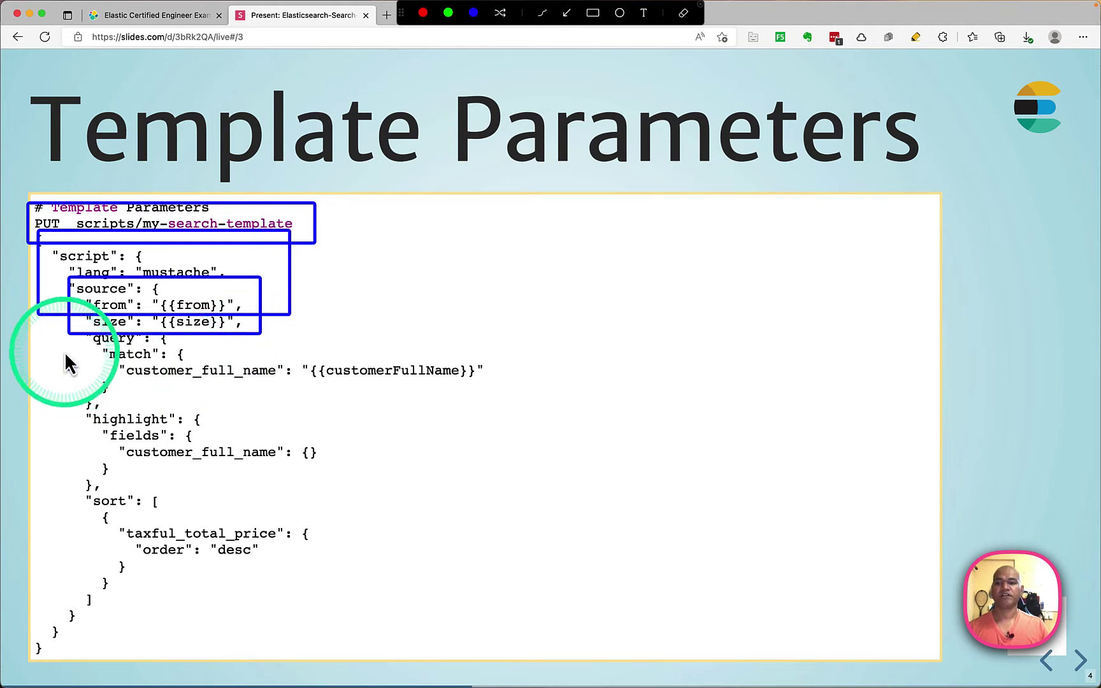
drag(70, 347, 510, 394)
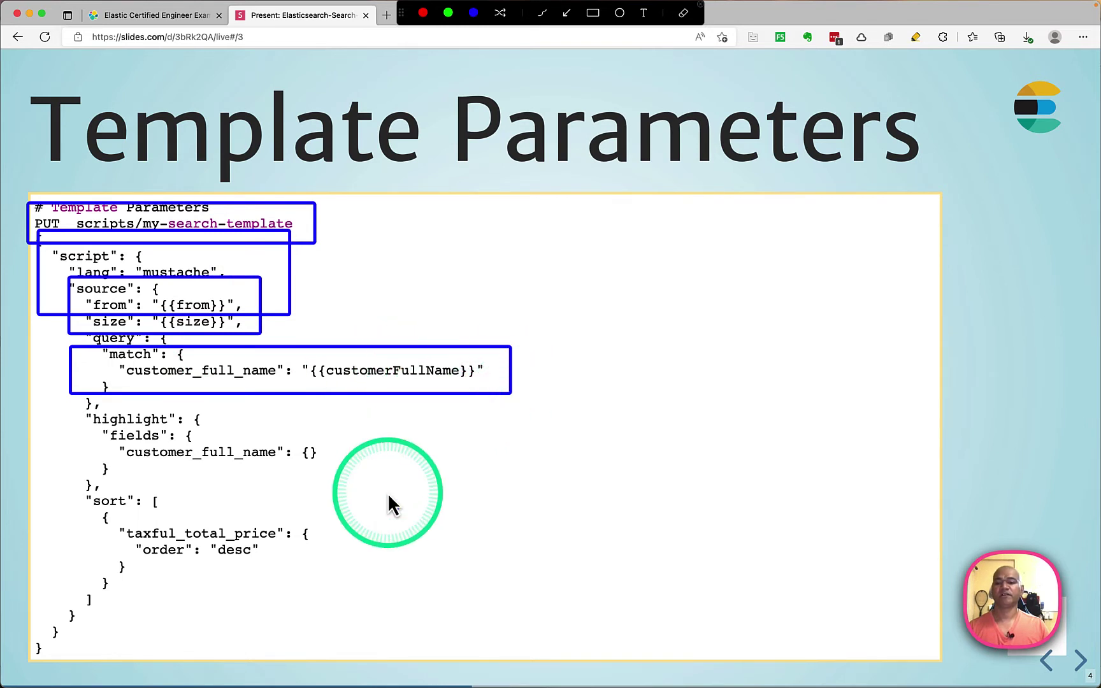
click(387, 492)
drag(51, 409, 388, 597)
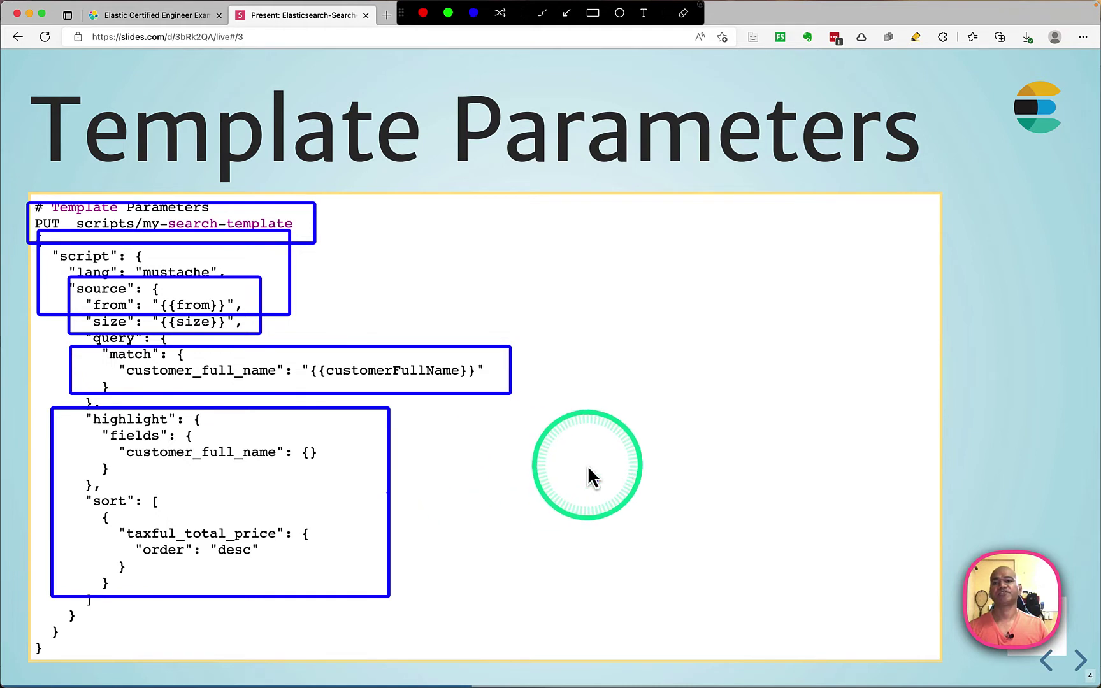
key(Escape)
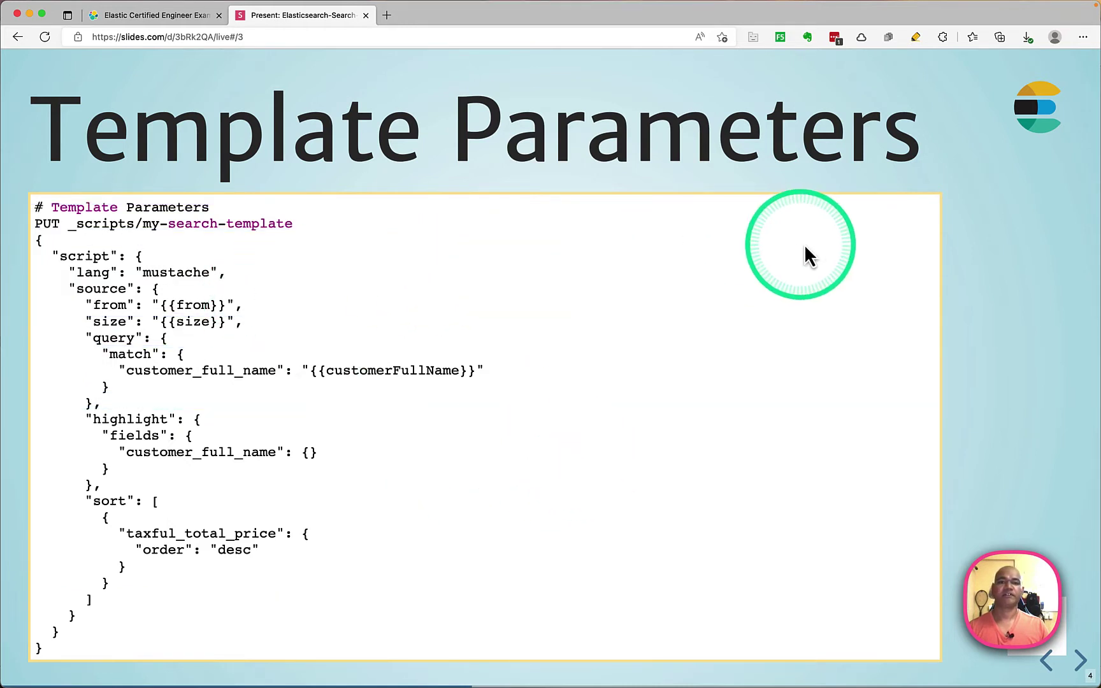
click(901, 216)
key(super+Tab)
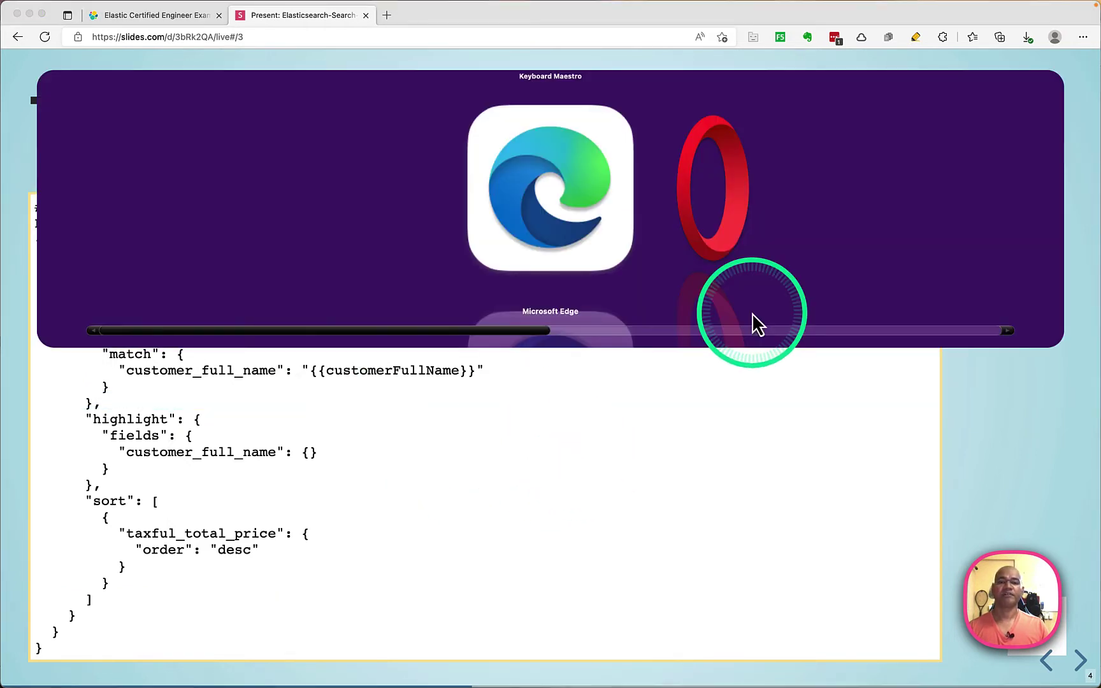
key(super+Tab)
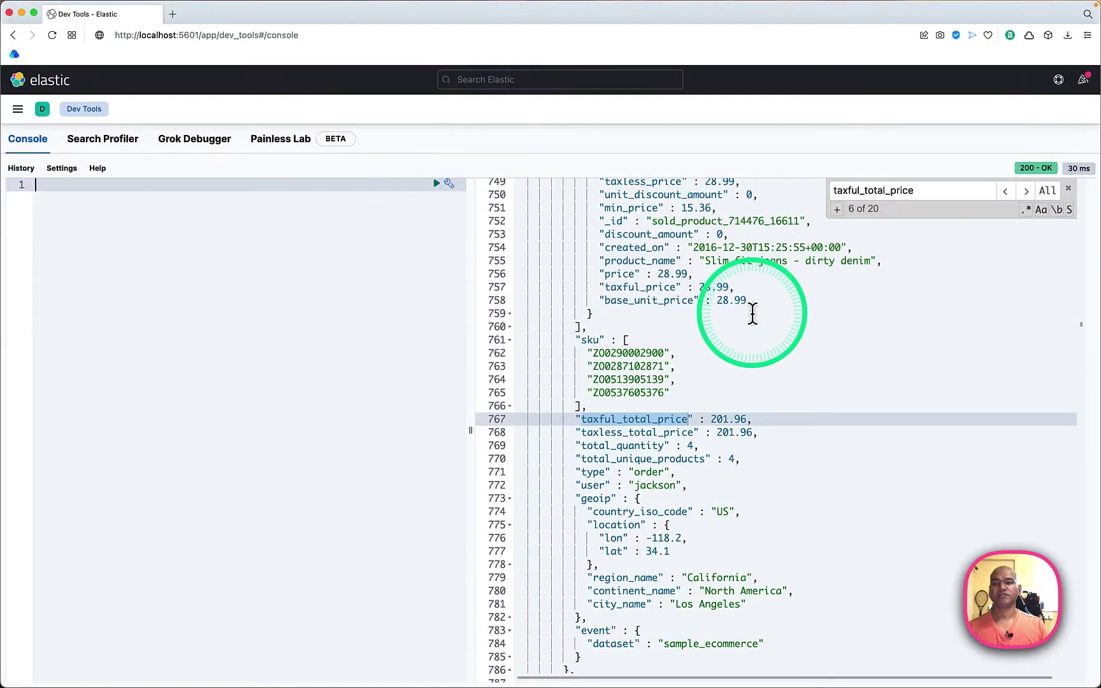
- Paste the PUT _scripts/my-search-template request and point out the template name
key(super+v)
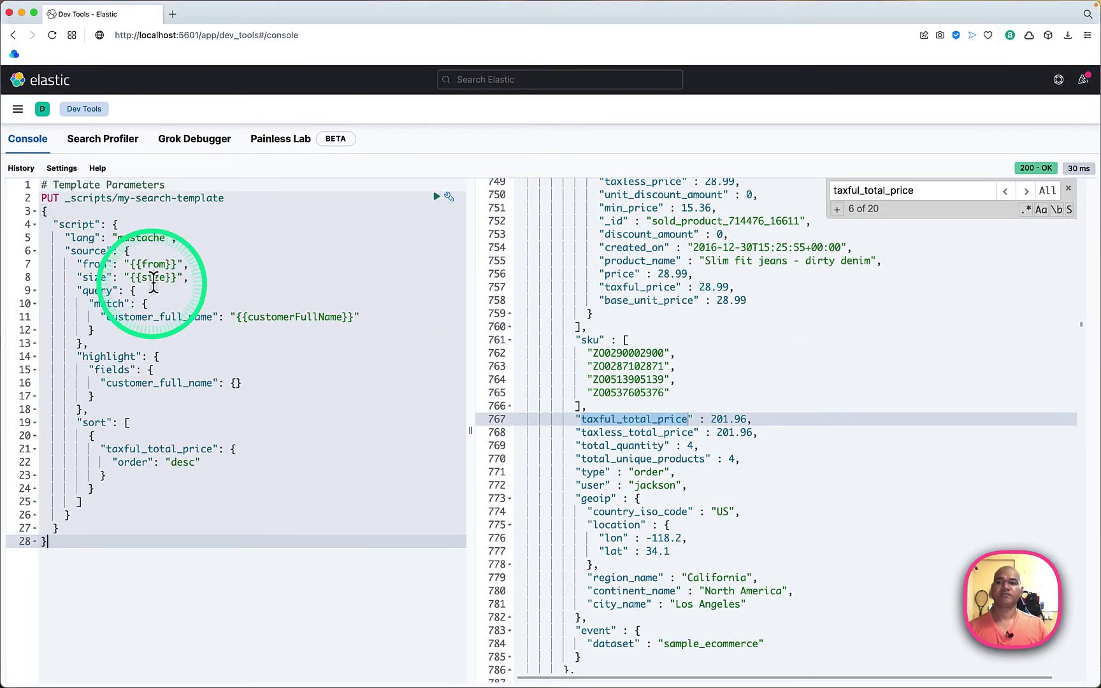
drag(113, 186, 235, 211)
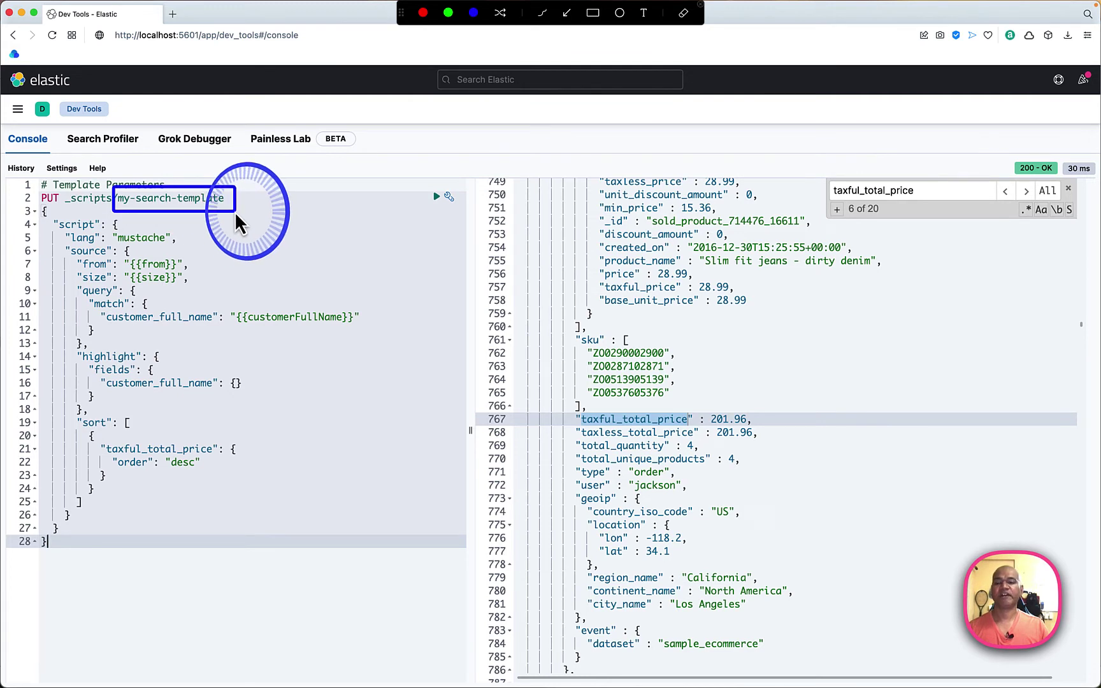
click(270, 386)
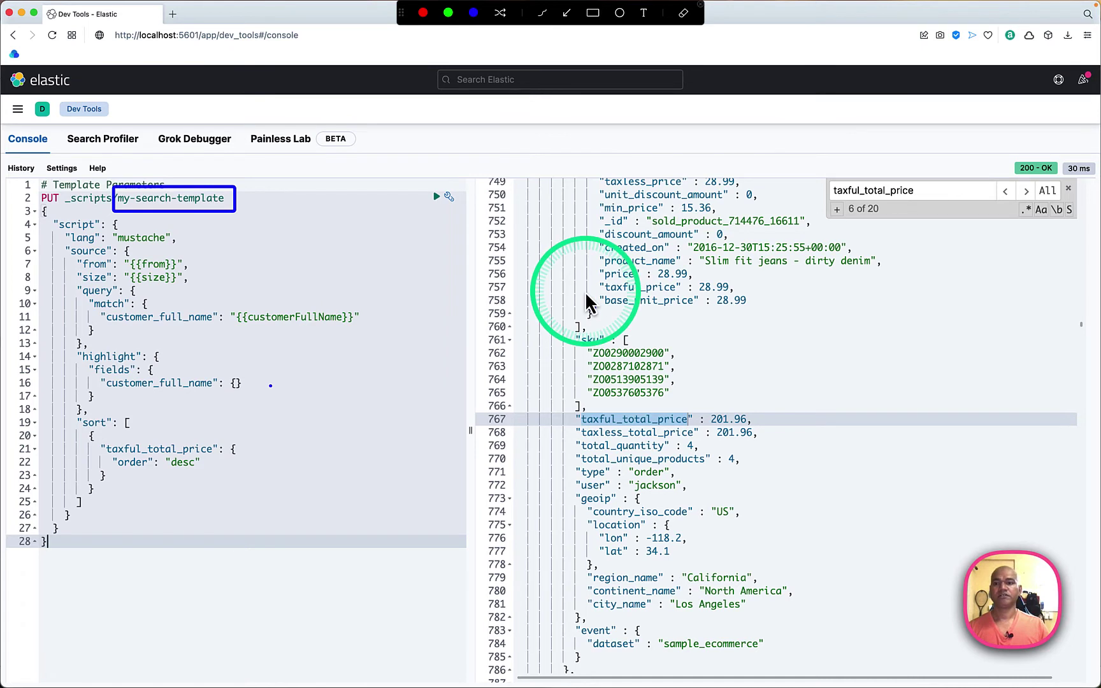
key(Escape)
- Close the find box, check the acknowledged true response and empty the request editor
click(340, 299)
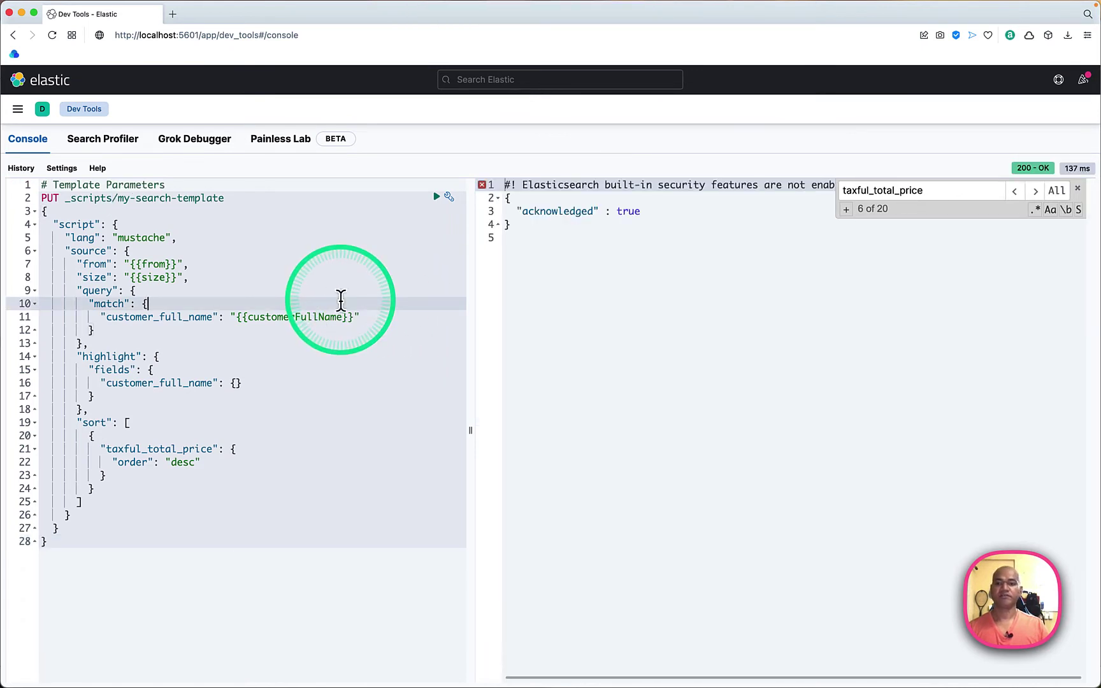
click(1081, 186)
click(755, 321)
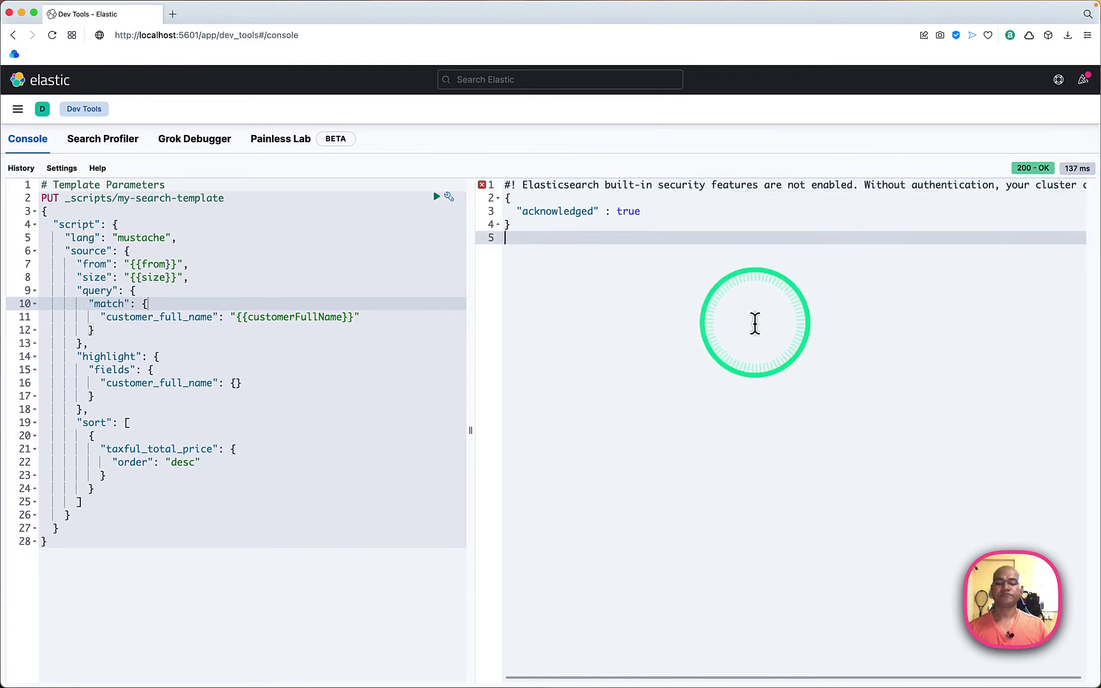
click(310, 384)
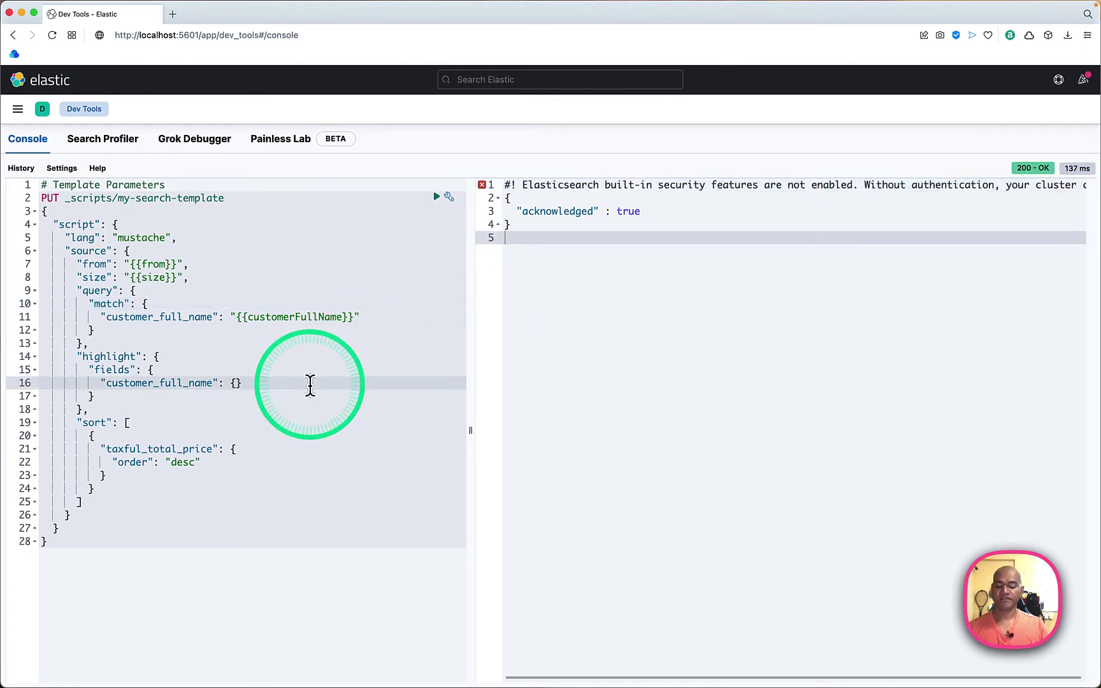
key(super+a)
key(BackSpace)
key(super+Tab)
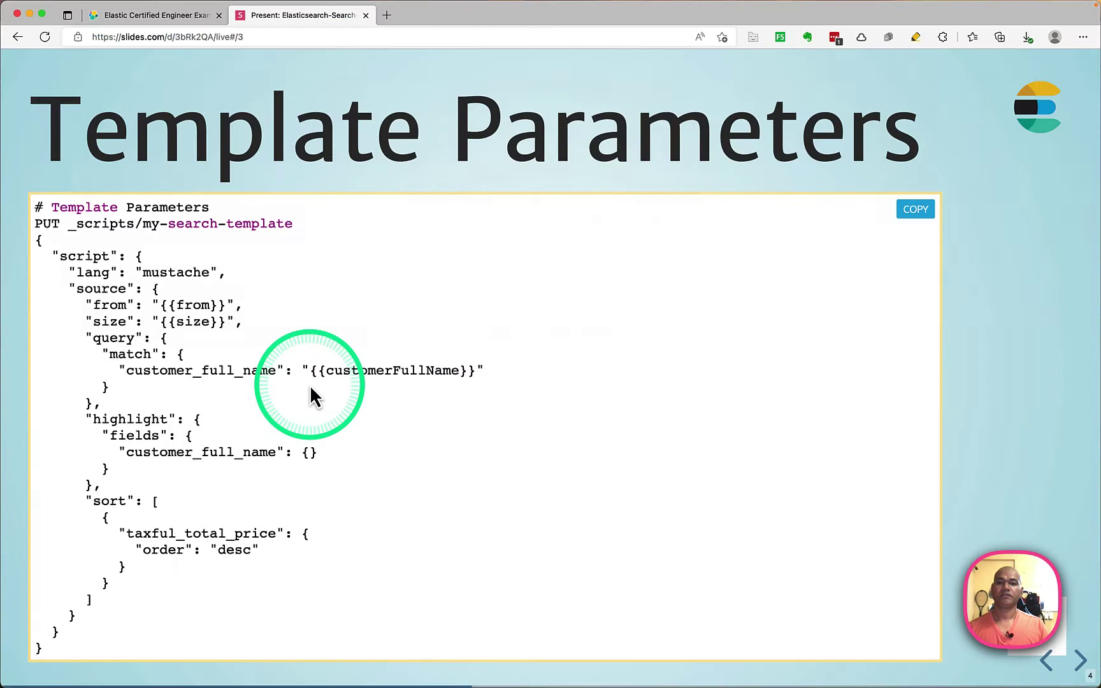
- On the Add Defaults slide, highlight the from 0 and size 20 defaults and copy the request
key(Right)
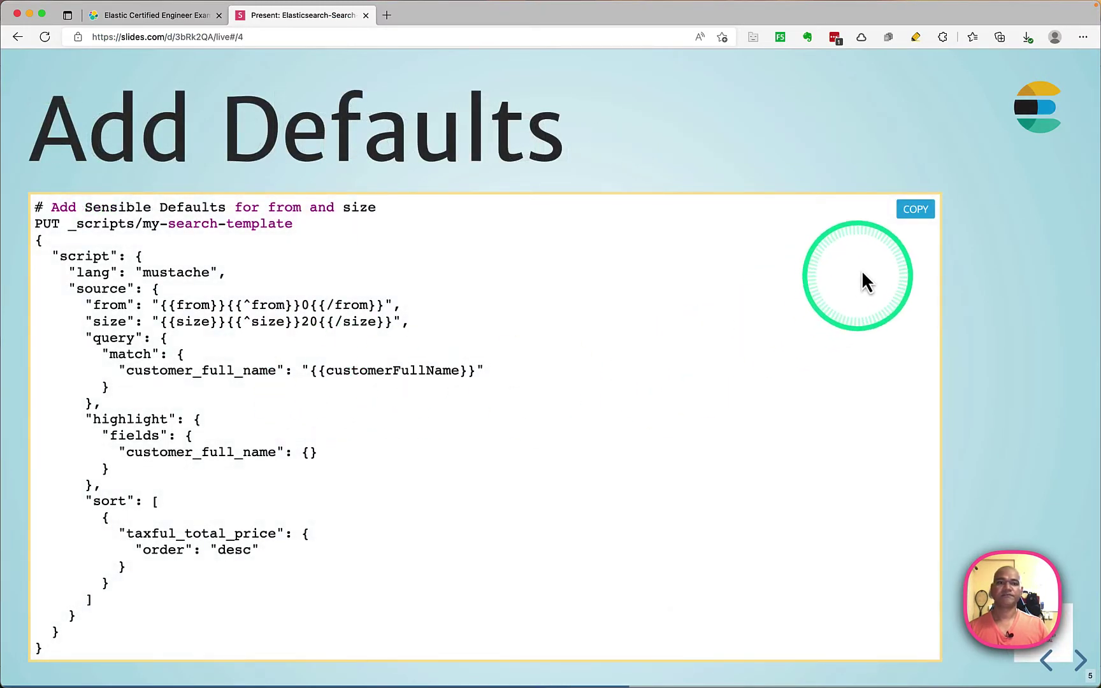
click(917, 212)
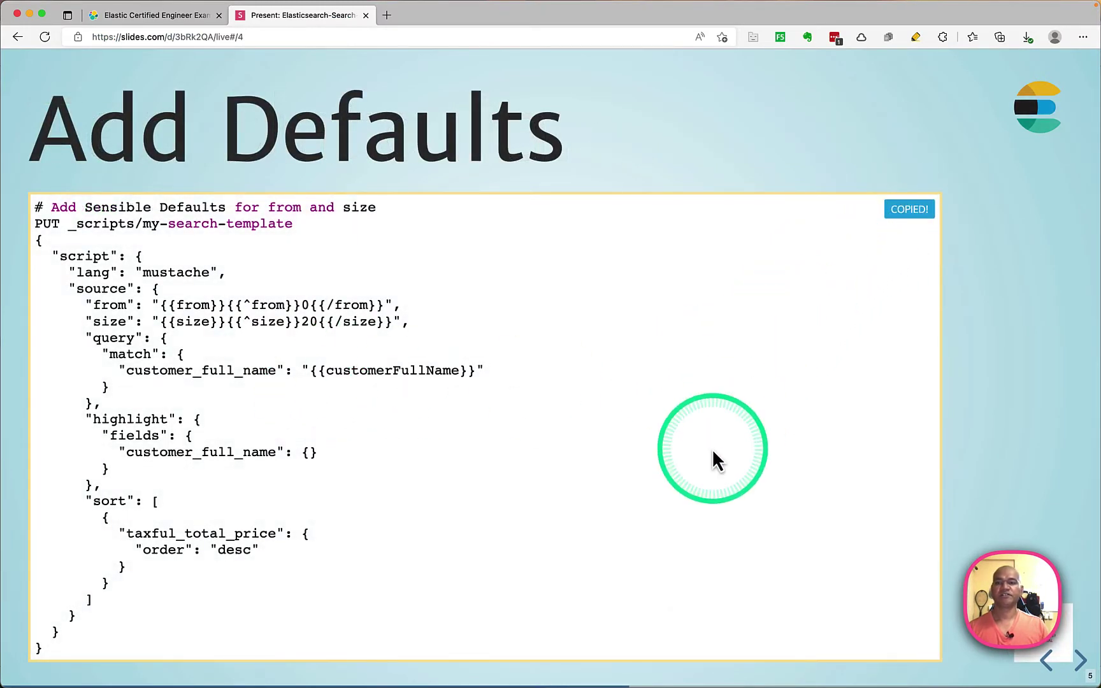
key(super+shift+a)
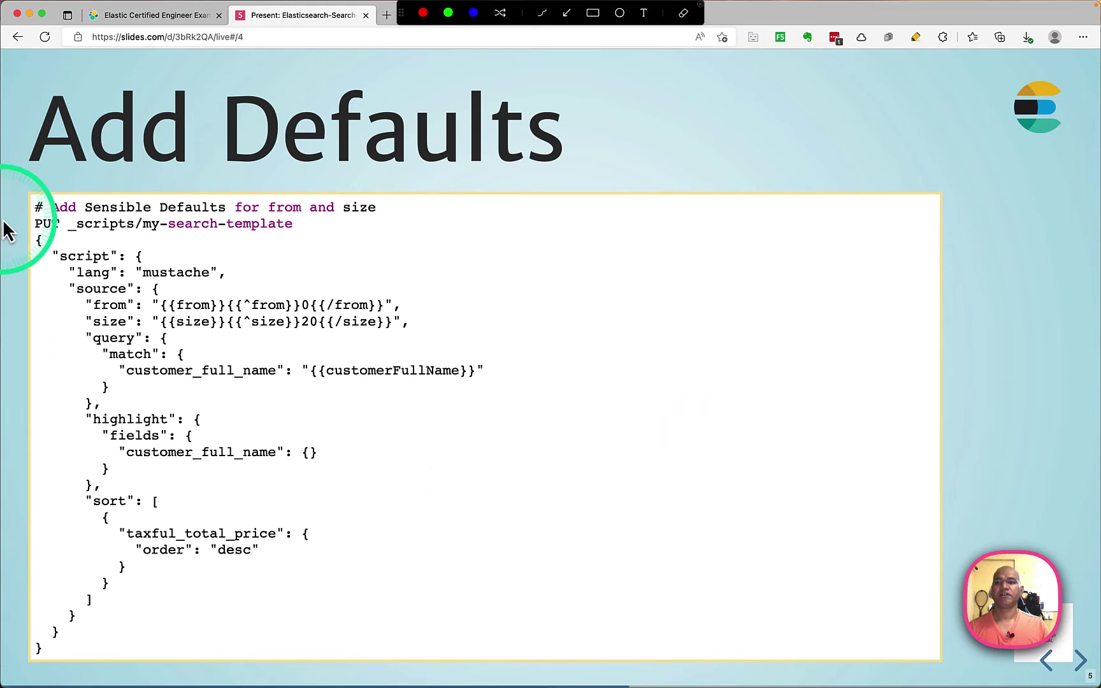
drag(69, 289, 442, 335)
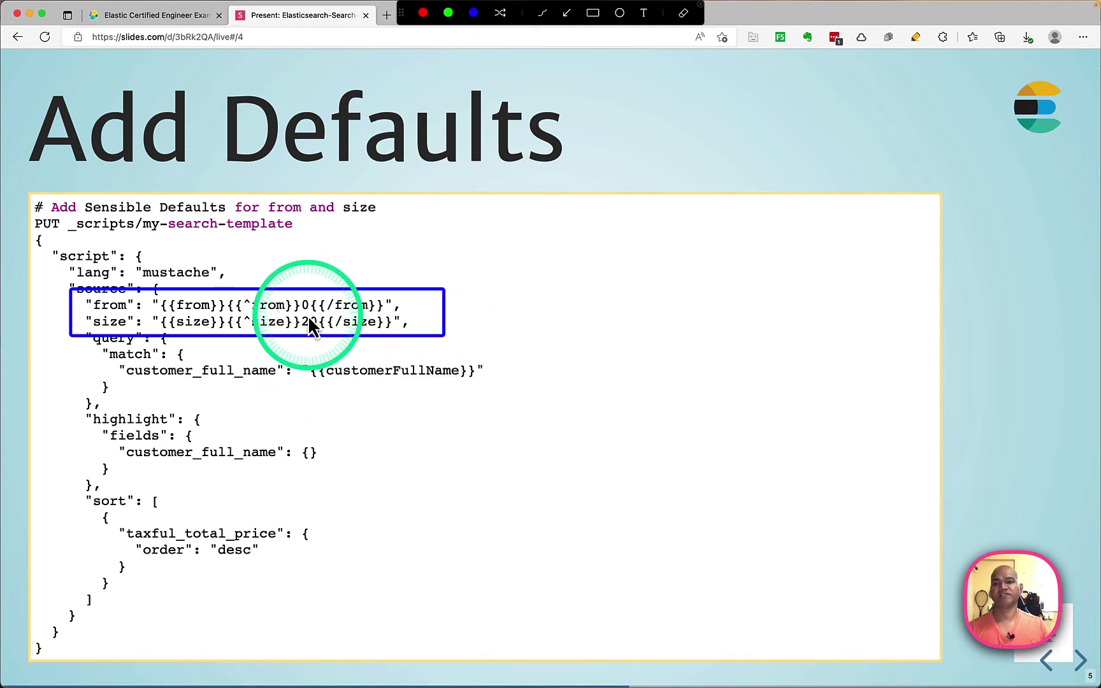
click(318, 393)
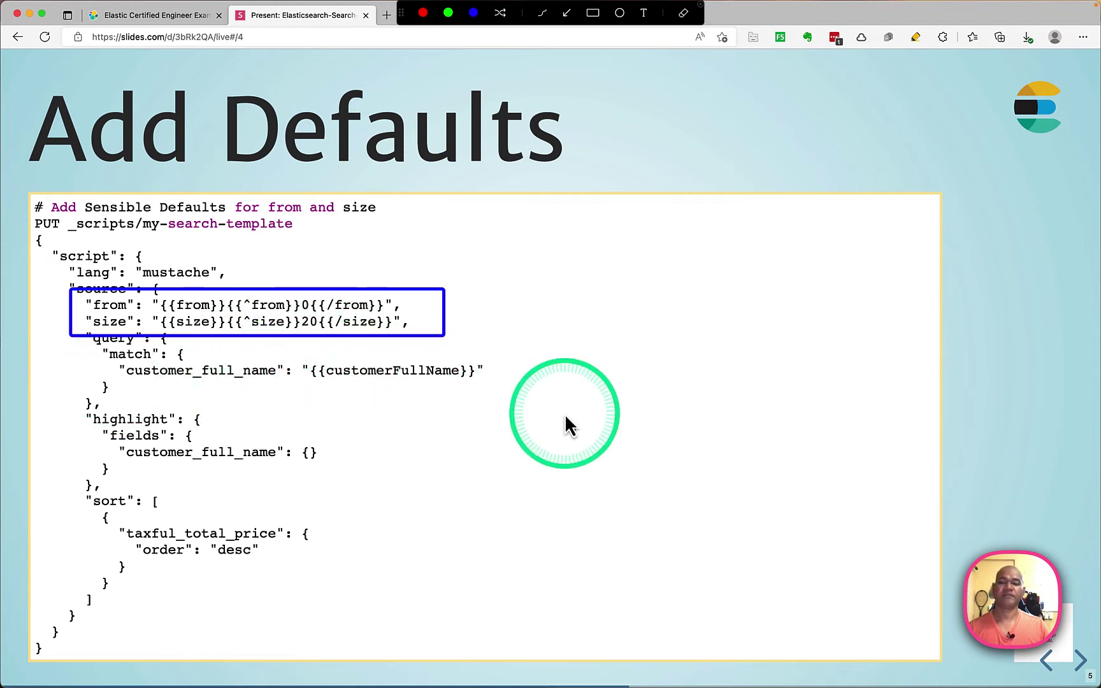
key(Escape)
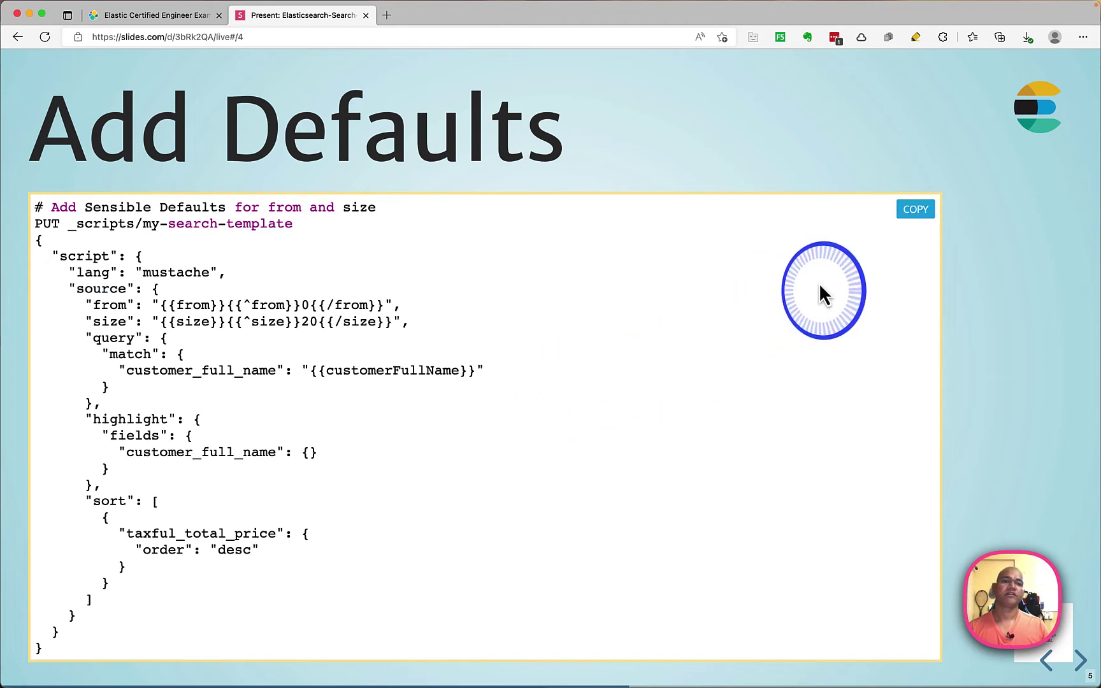
click(911, 211)
key(super+Tab)
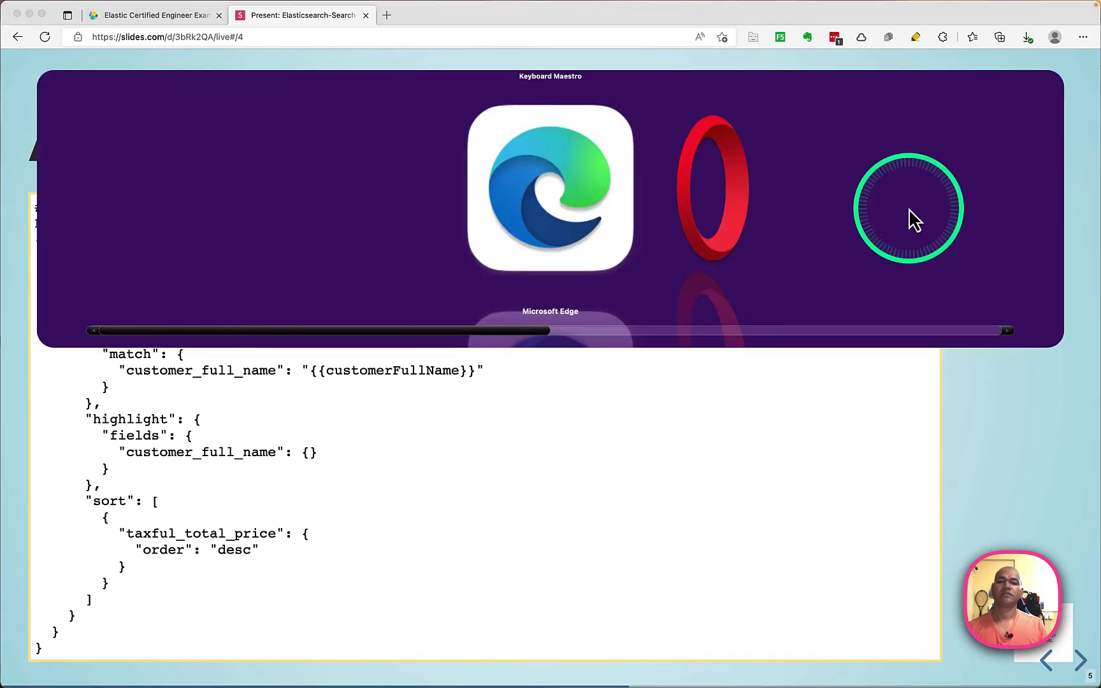
- Paste and run the updated my-search-template request, then advance the slides to Render Template
key(super+v)
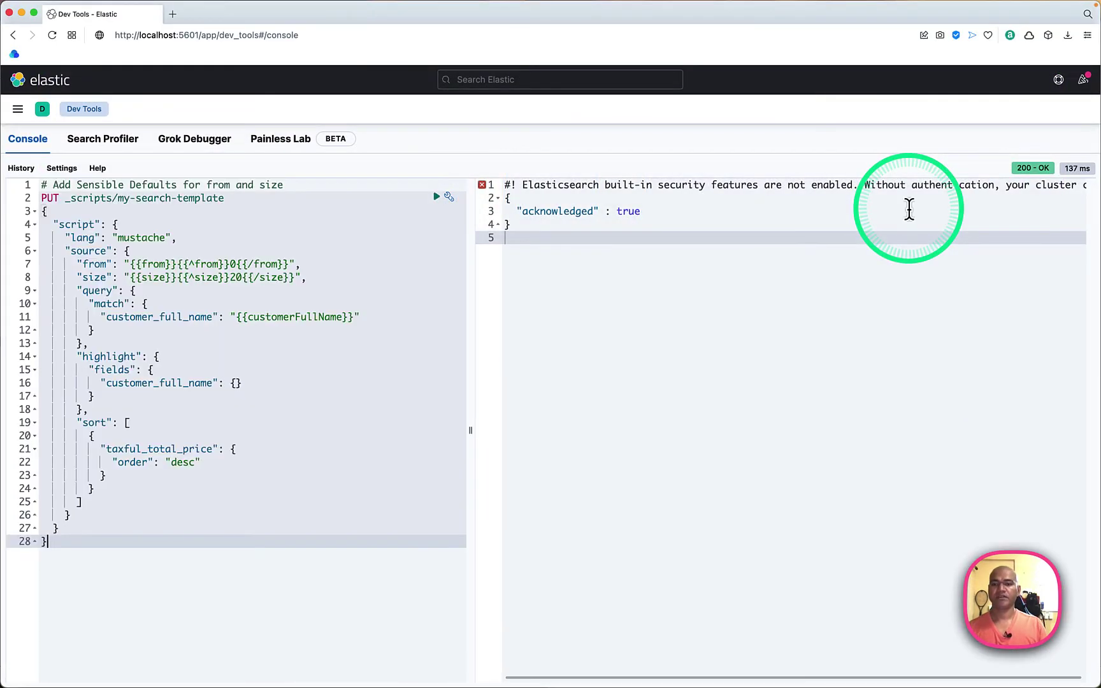
key(super+Return)
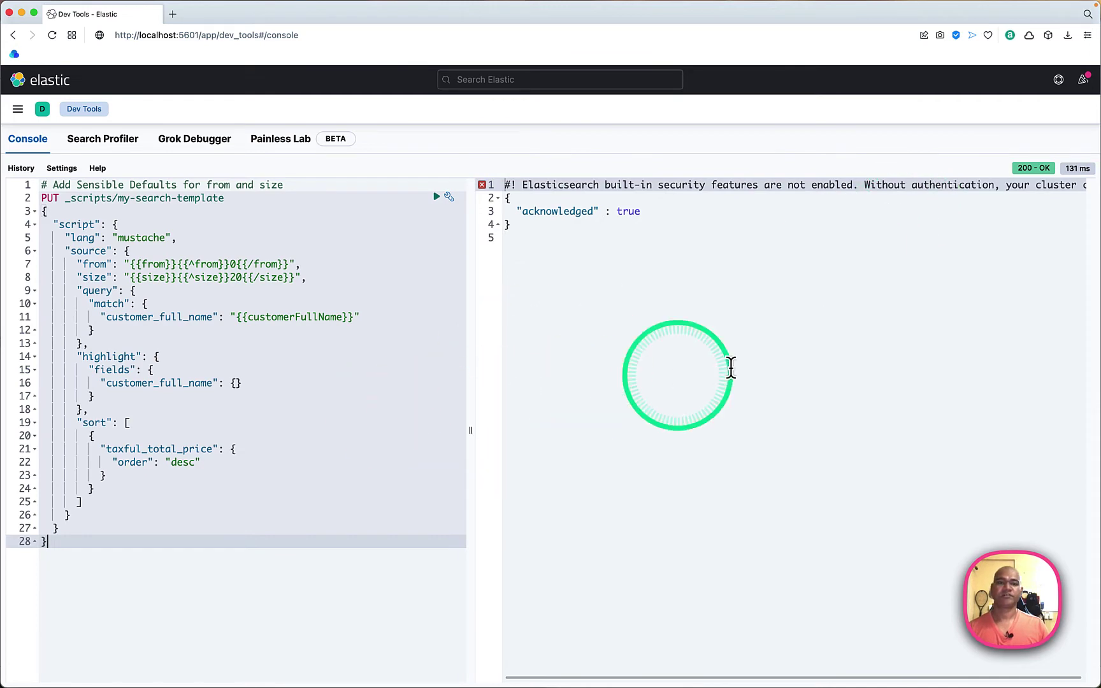
key(super+Tab)
key(super+Tab)
key(shift+super+Tab)
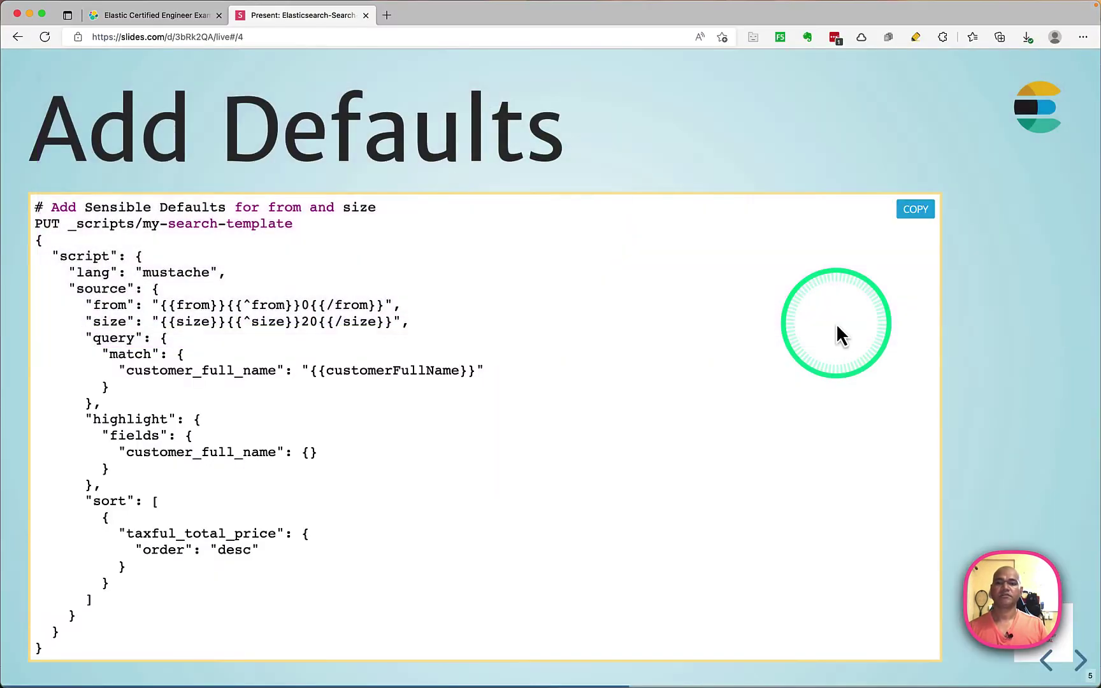
key(Right)
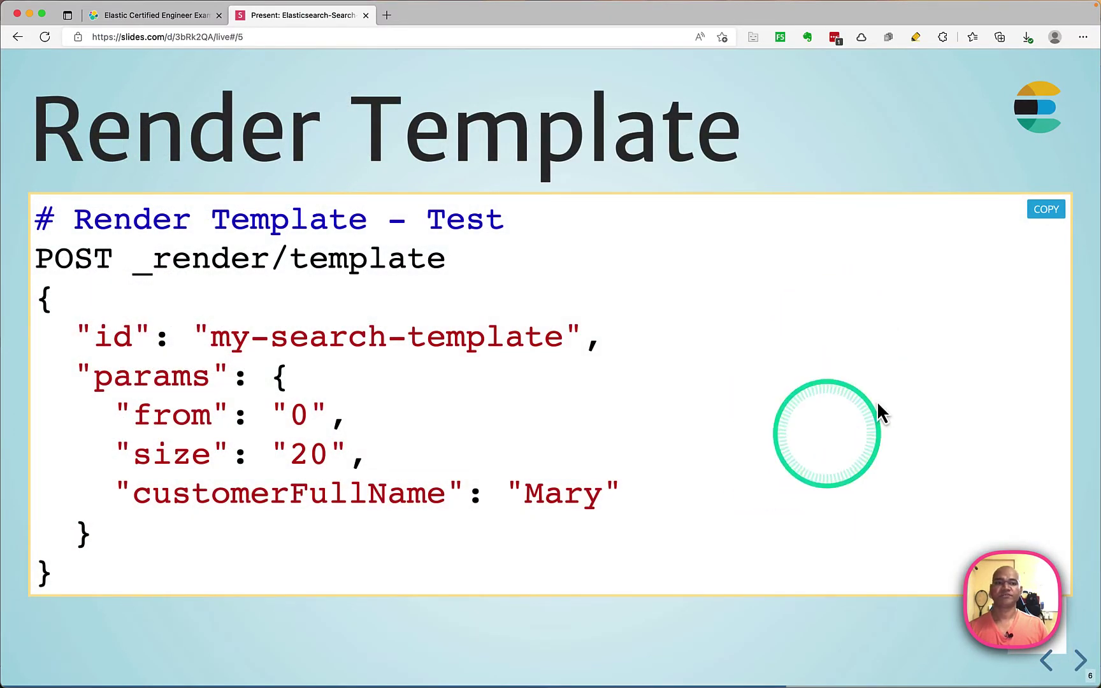
- Highlight the POST _render/template line, template id and Mary params, then copy it and return to Kibana
key(super+shift+a)
mouse_move(33, 235)
mouse_down()
mouse_move(488, 296)
mouse_move(530, 288)
mouse_up()
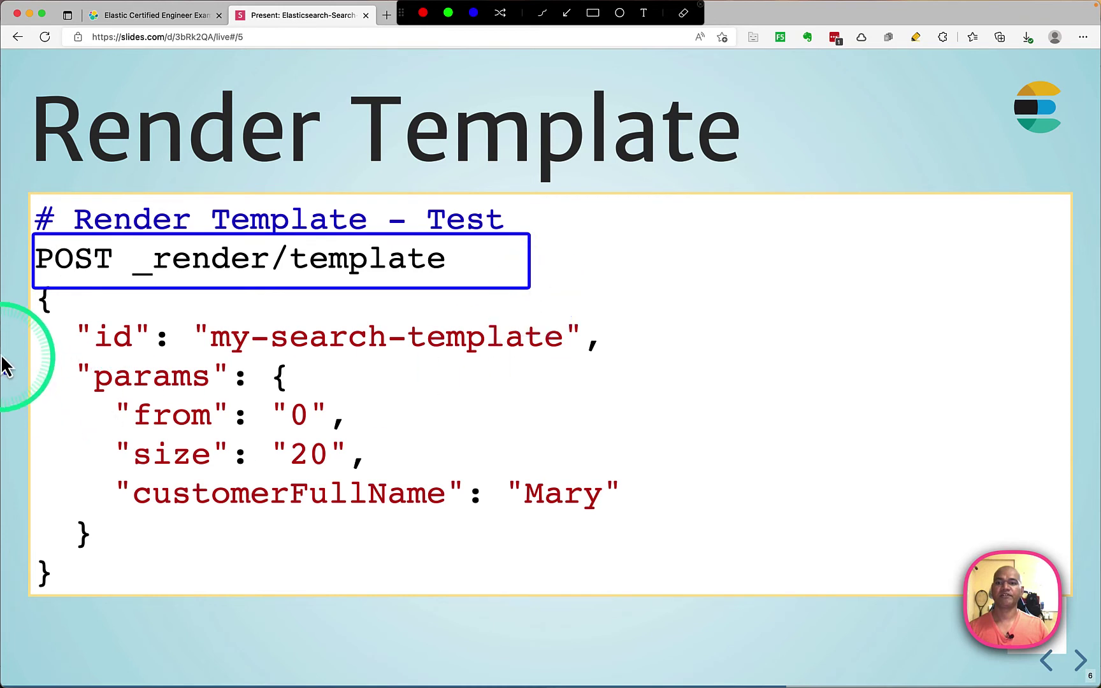
mouse_move(76, 316)
mouse_down()
mouse_move(605, 339)
mouse_move(611, 354)
mouse_up()
drag(89, 372, 651, 530)
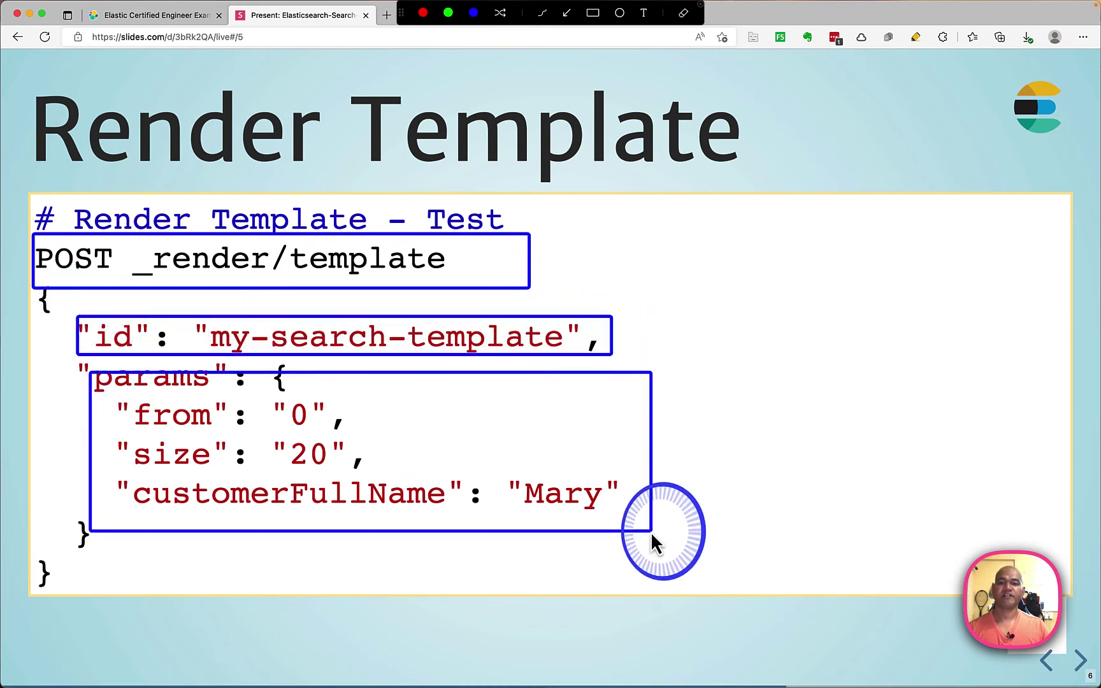
key(Escape)
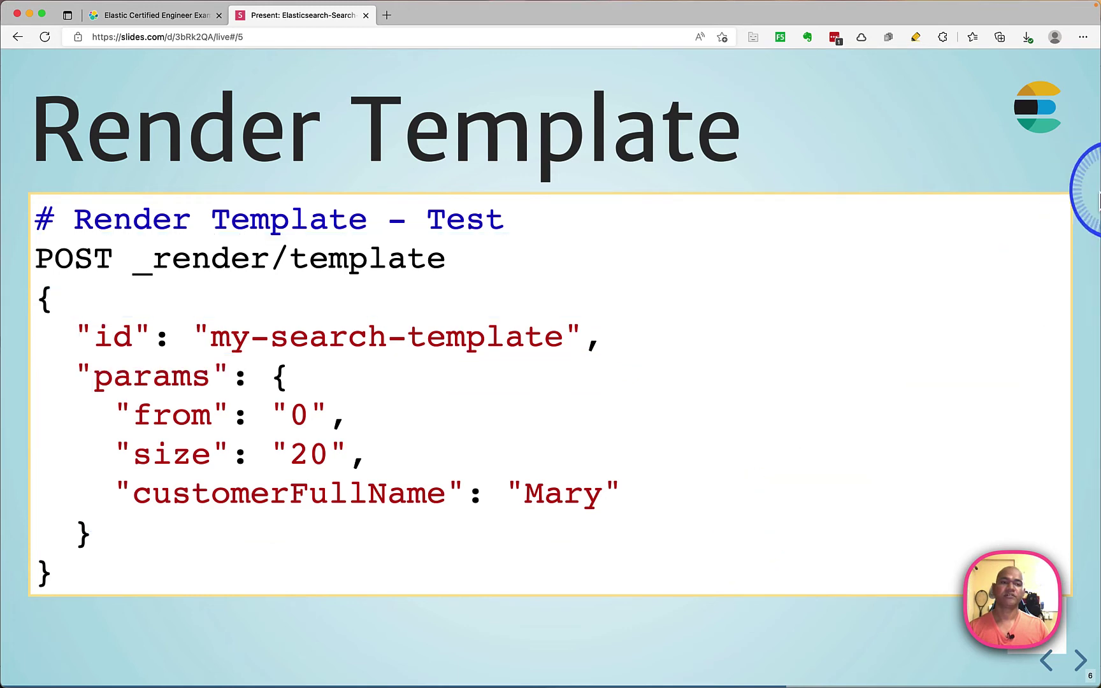
click(1046, 211)
key(super+Tab)
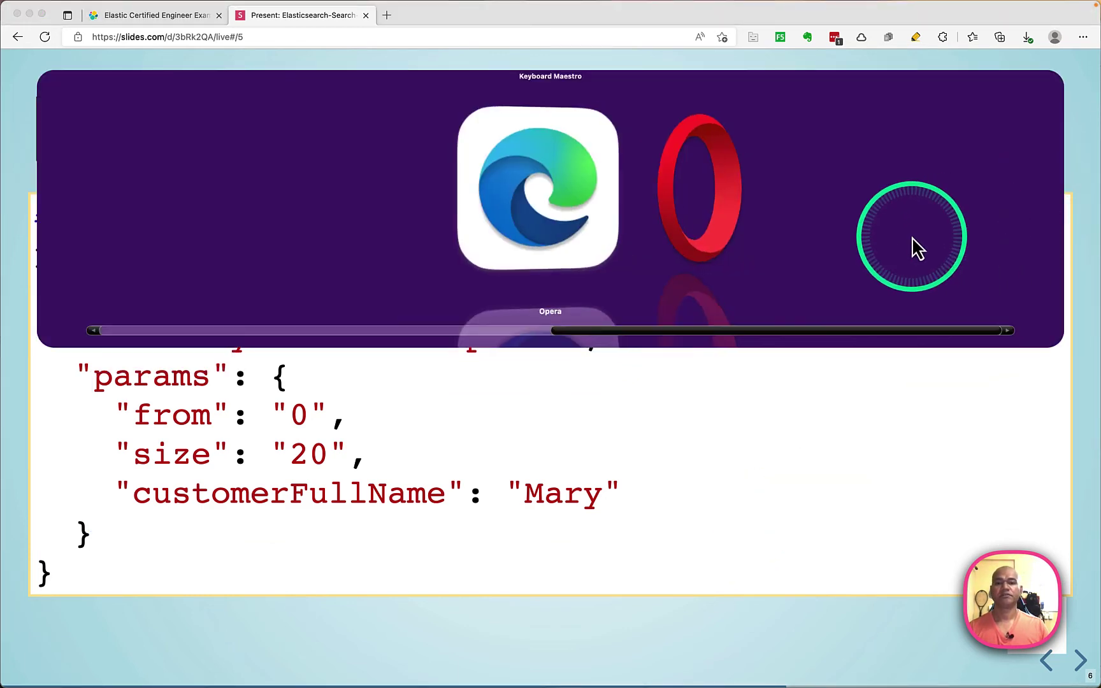
key(Return)
- Replace the console request with POST _render/template for my-search-template (Mary, from 0, size 20) and run it
click(128, 472)
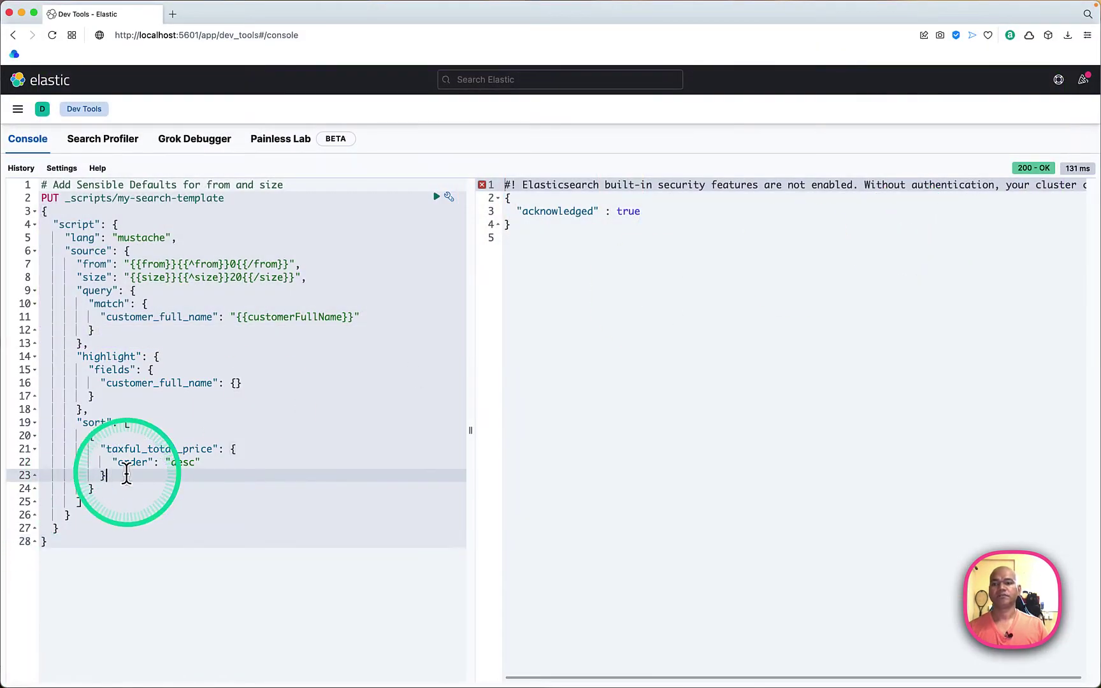
key(super+a)
key(BackSpace)
key(super+v)
key(super+Return)
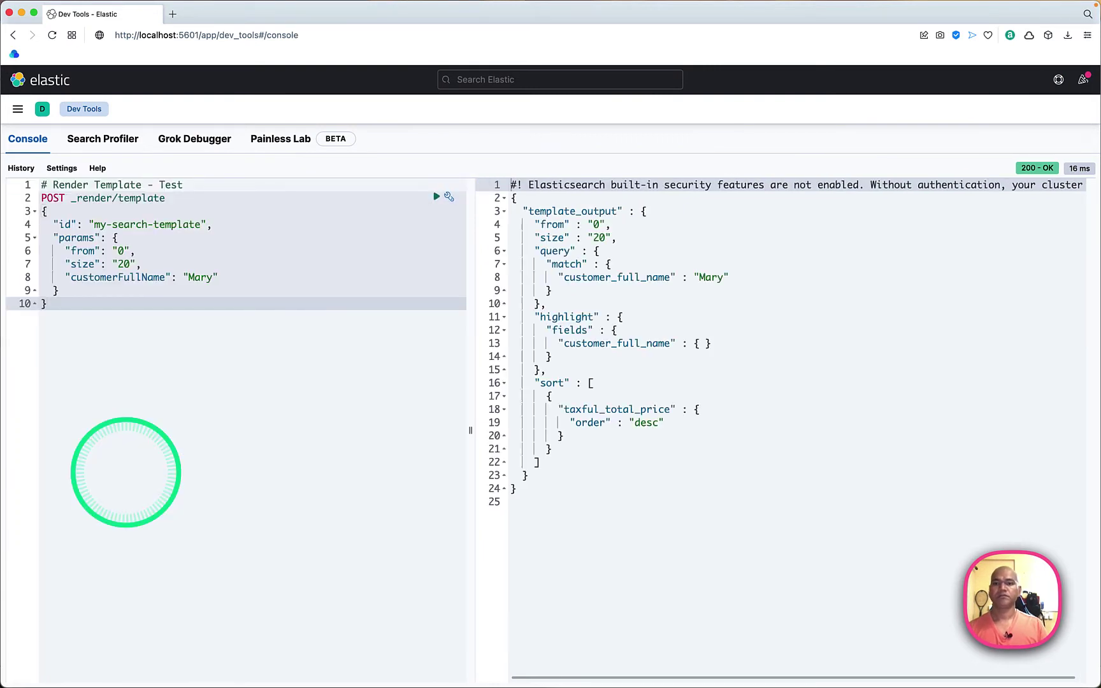
- Highlight the rendered Mary match, the taxful_total_price sort, and the from/size values
key(super+shift+a)
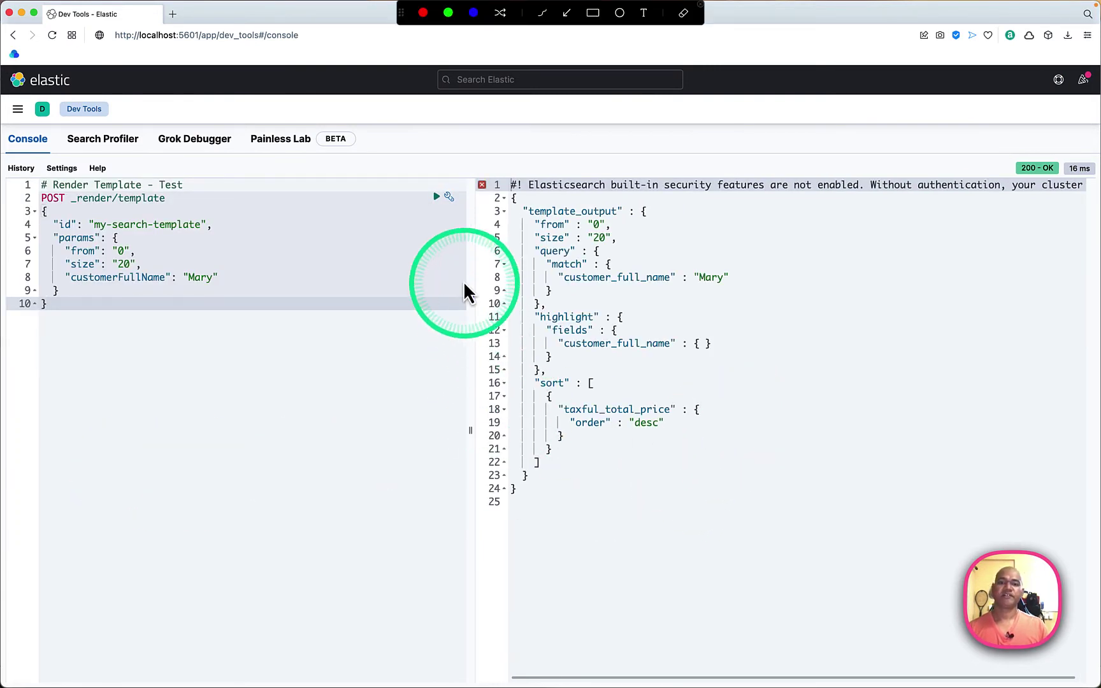
mouse_move(536, 245)
mouse_down()
mouse_move(766, 296)
mouse_move(767, 311)
mouse_up()
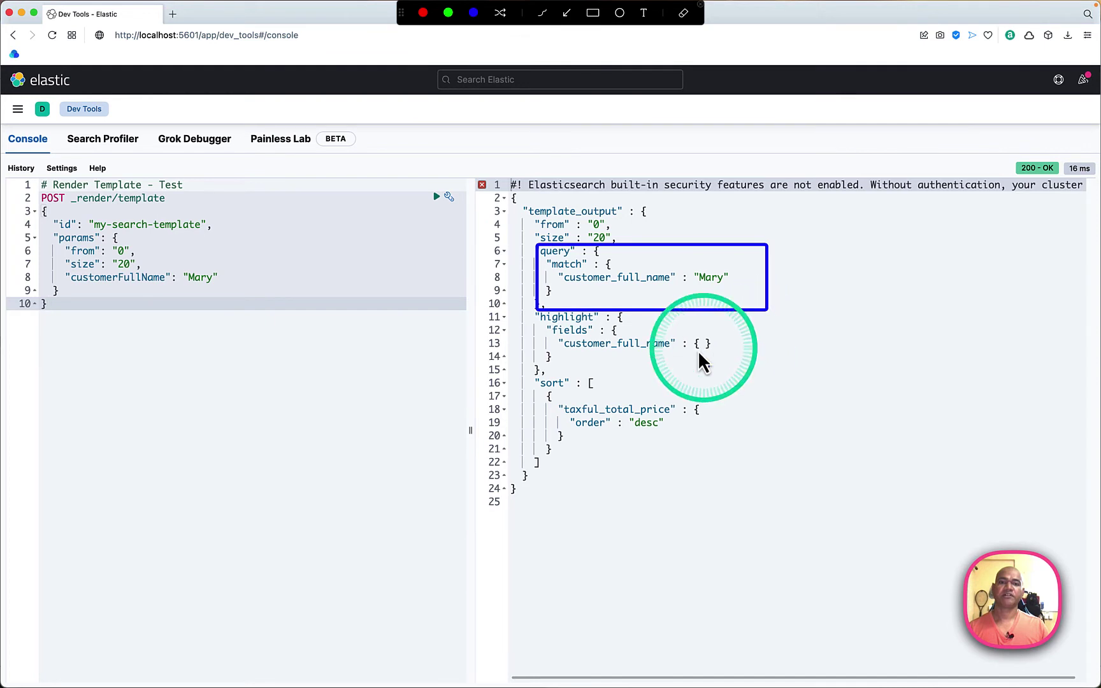
drag(538, 380, 739, 453)
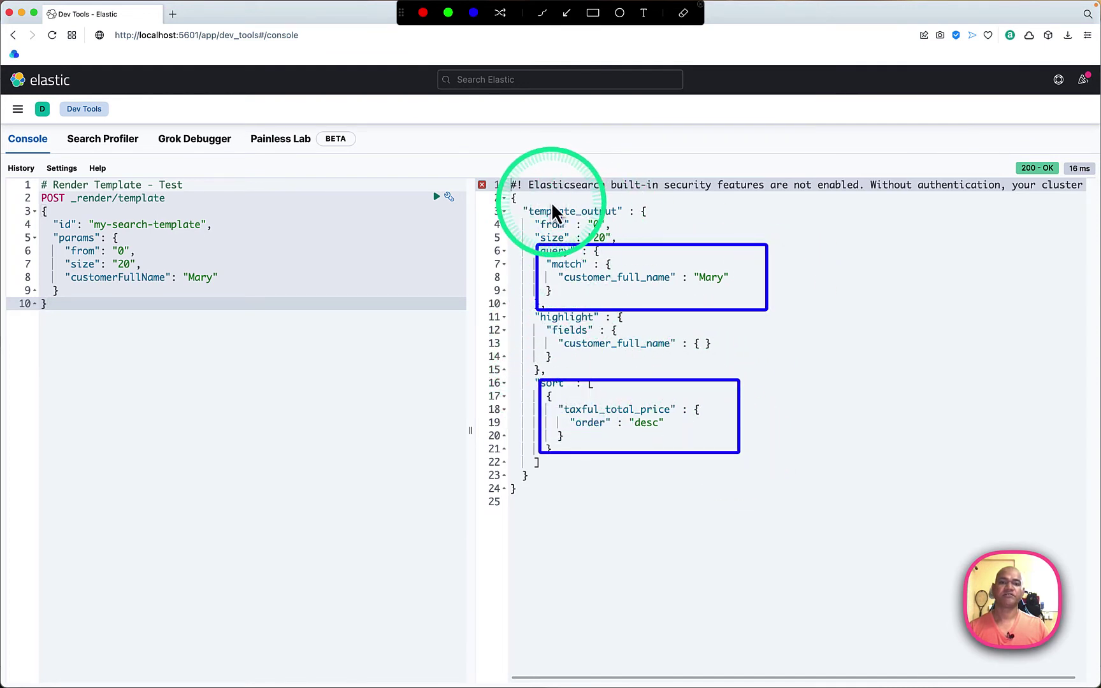
drag(526, 212, 625, 242)
key(Escape)
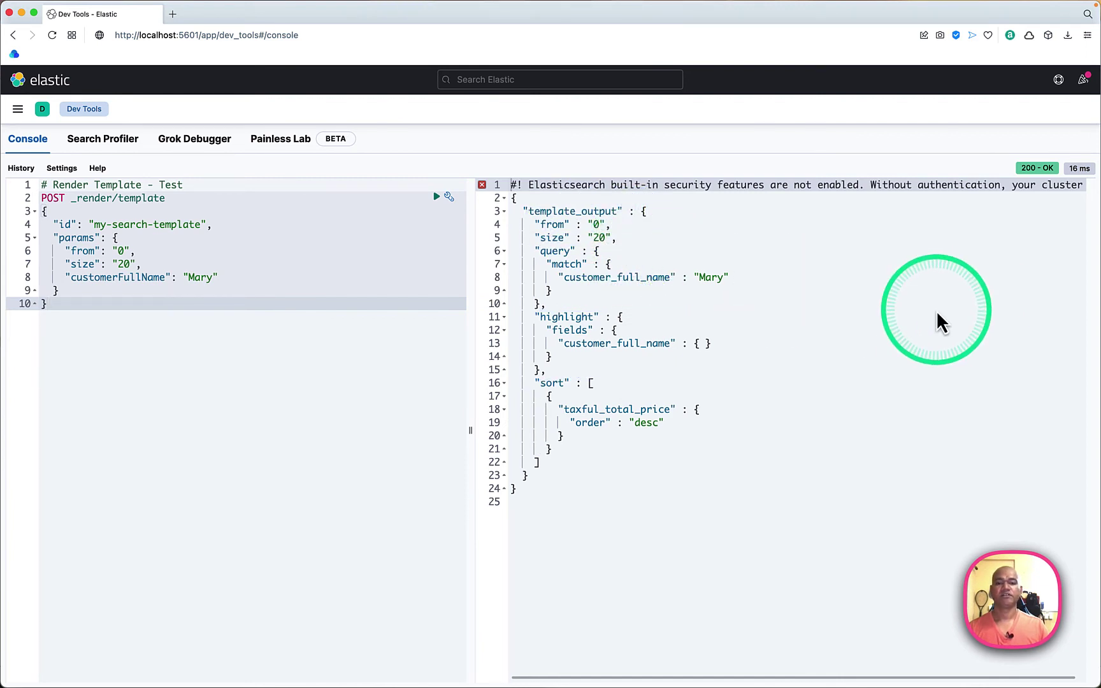
- Clear the render request and paste the Search Index query copied from the slides
click(198, 265)
key(super+a)
key(BackSpace)
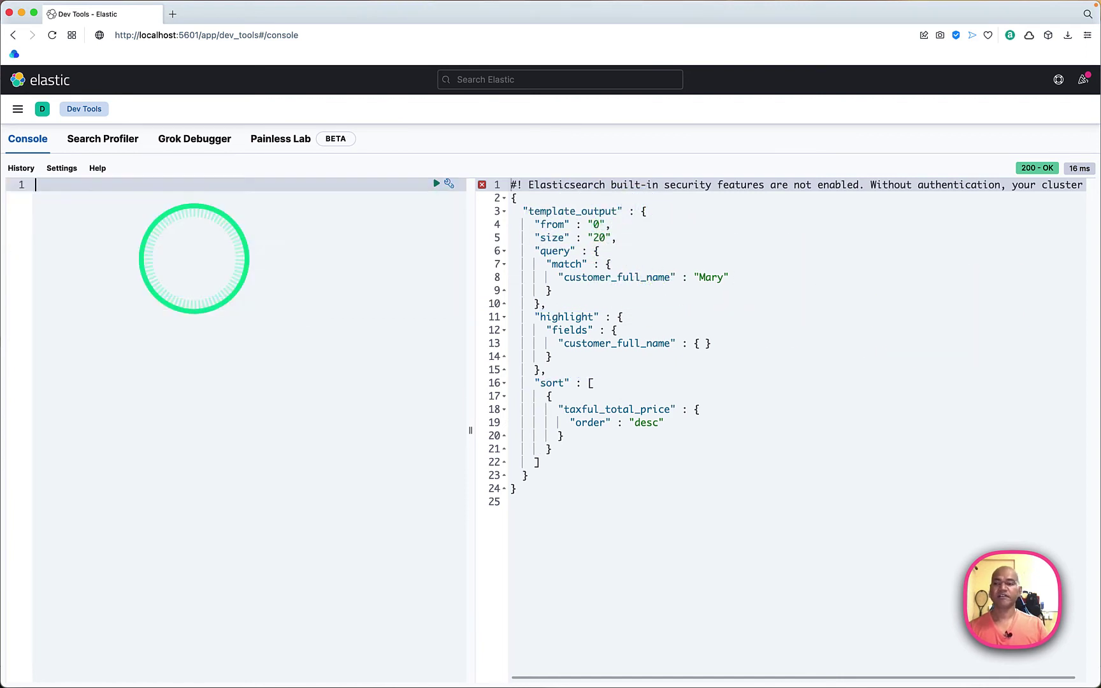
key(super+Tab)
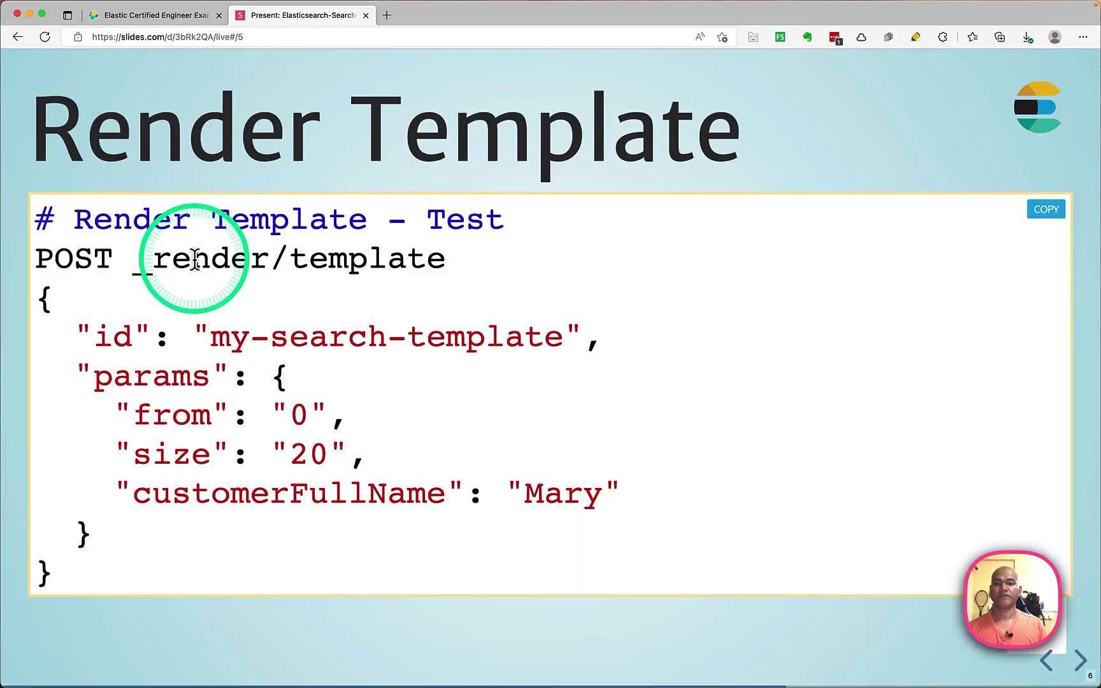
key(Right)
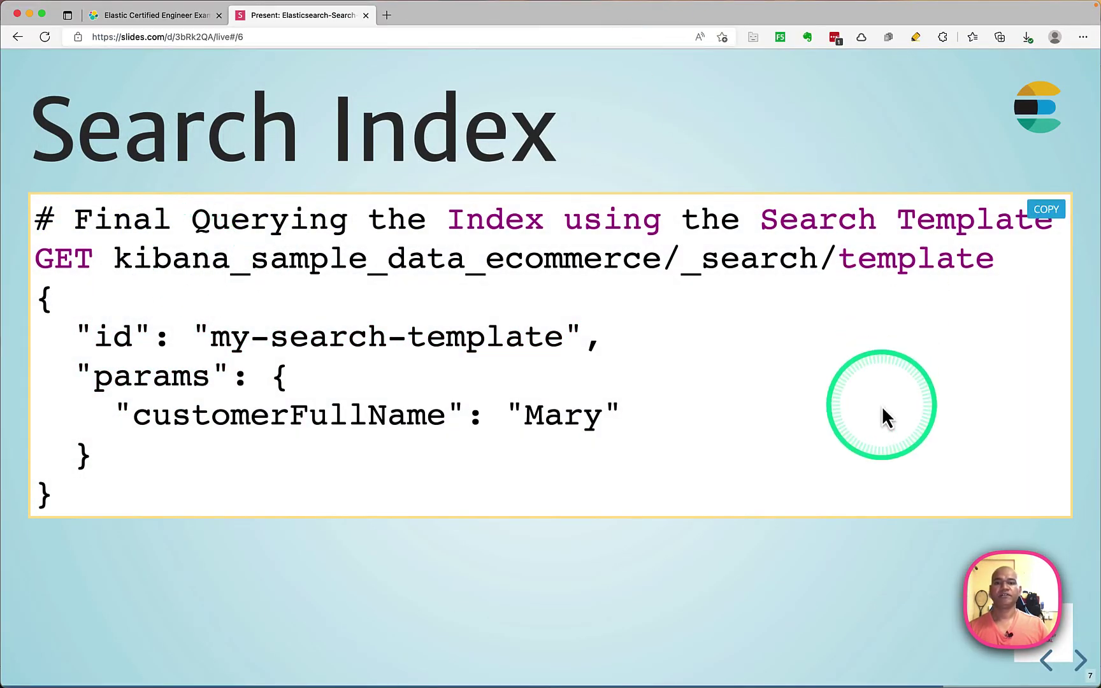
click(1045, 214)
key(super+Tab)
key(super+Tab)
key(super+v)
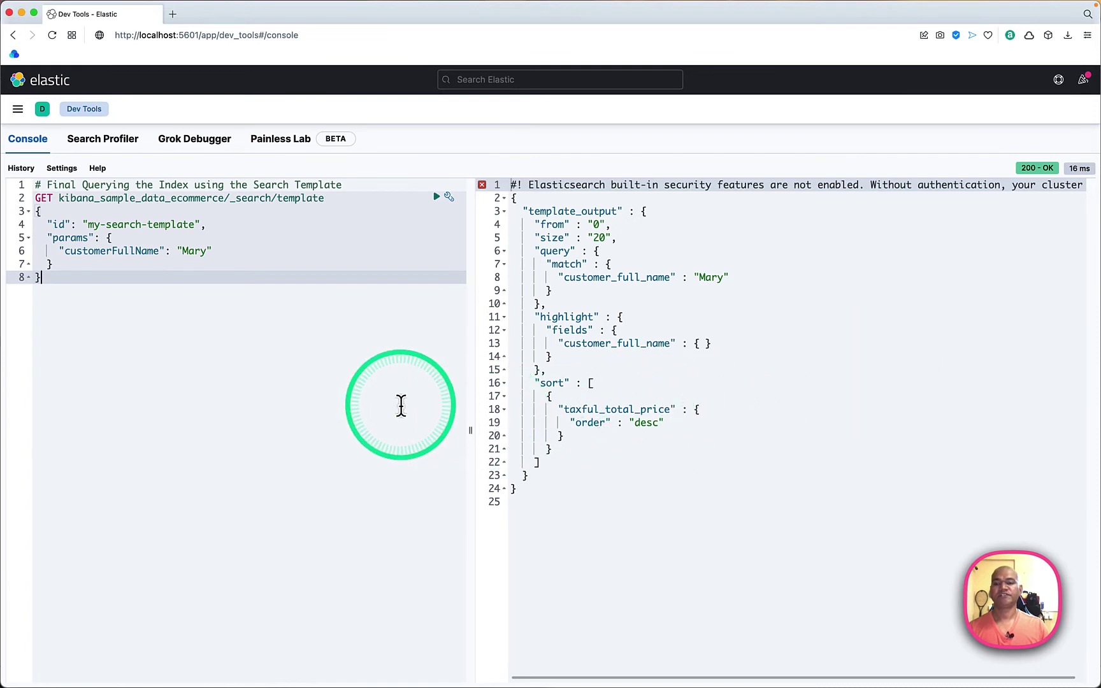
- Annotate the GET _search/template line, the my-search-template id, and the Mary params block
key(ctrl+shift+a)
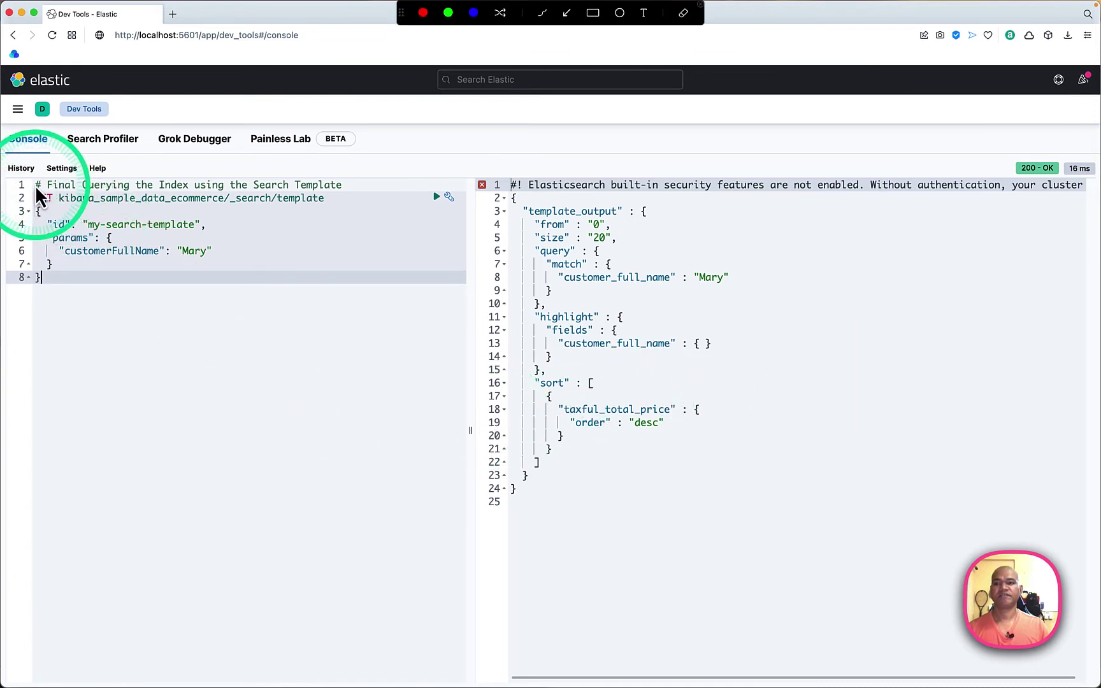
drag(30, 186, 334, 212)
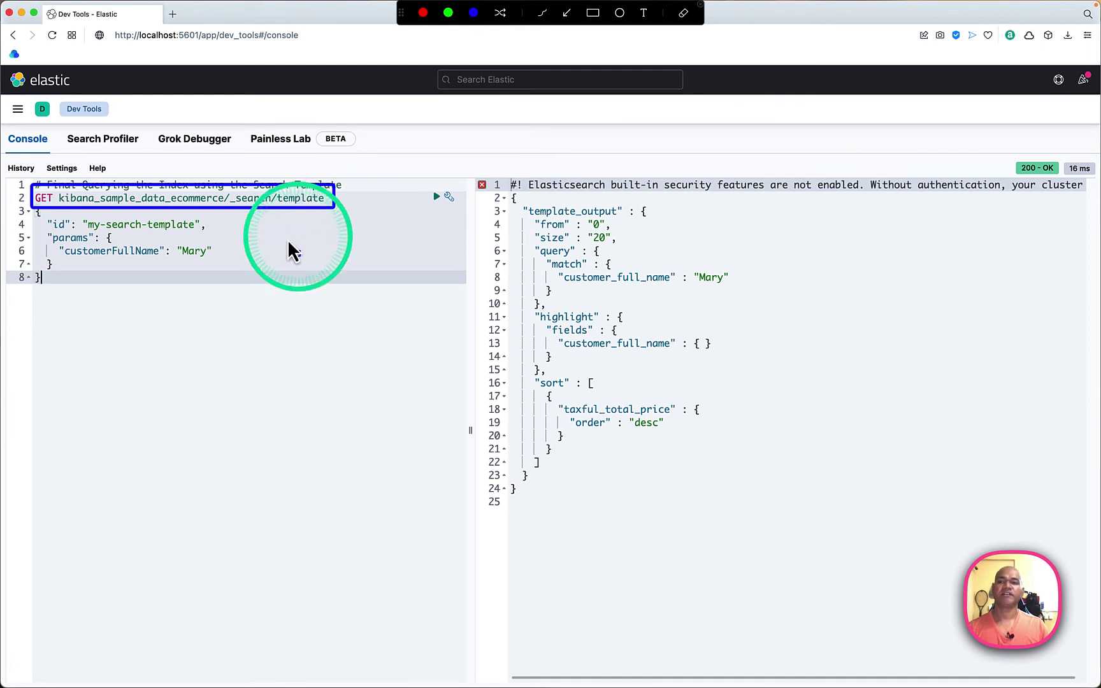
drag(46, 214, 240, 232)
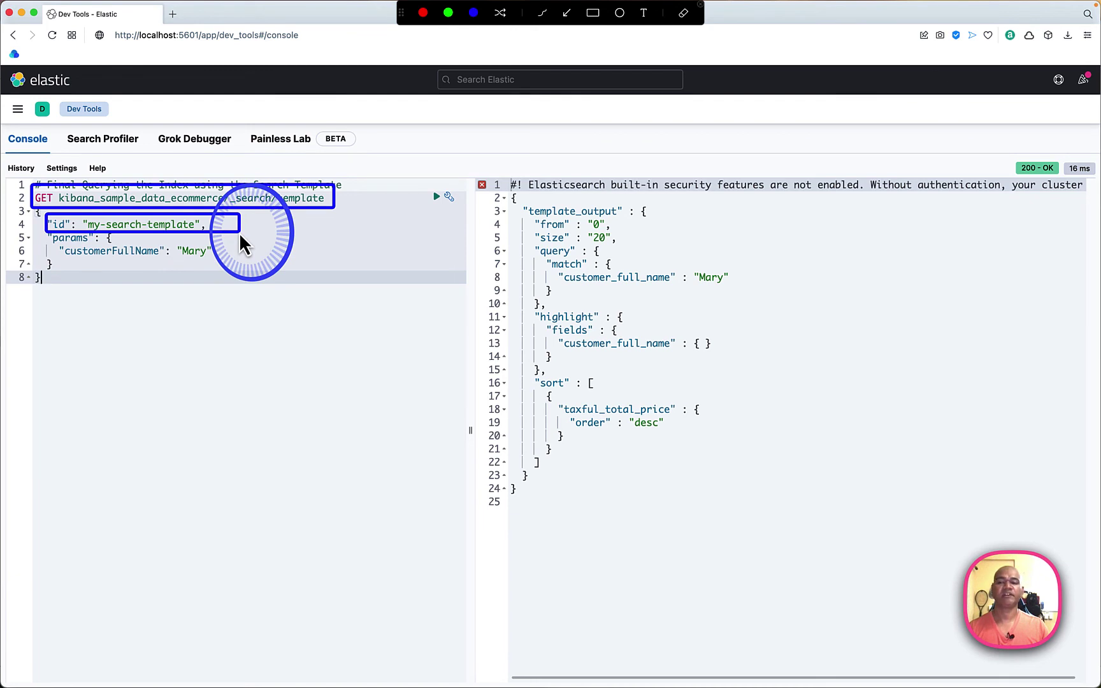
drag(46, 234, 257, 268)
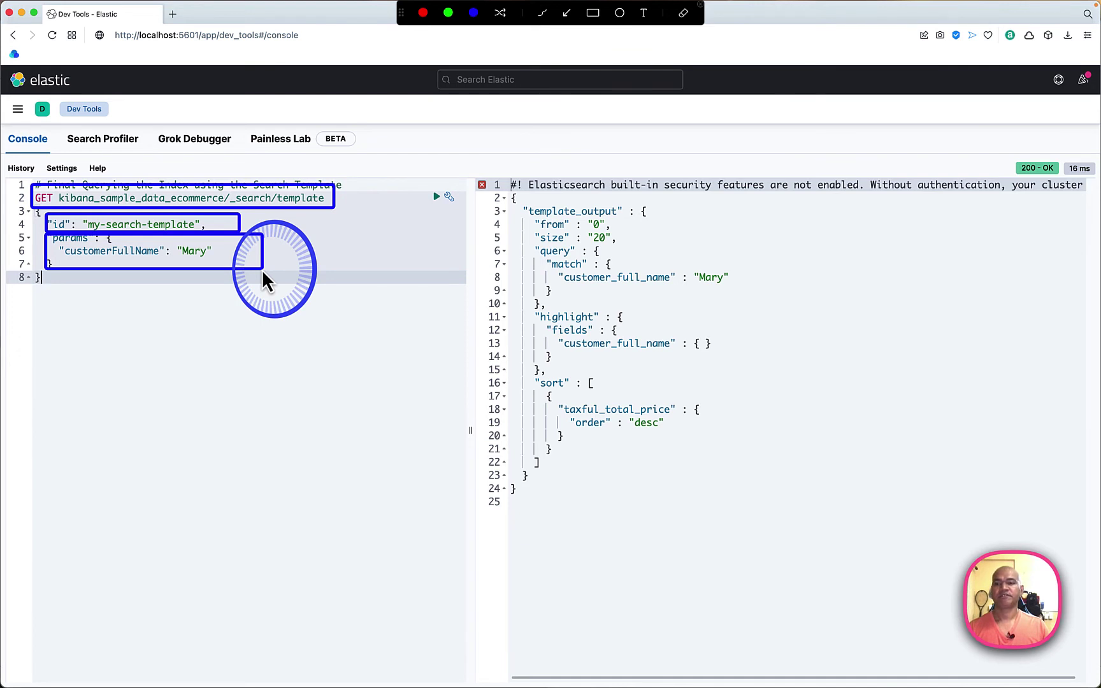
- Run the template search for Mary against kibana_sample_data_ecommerce
click(436, 197)
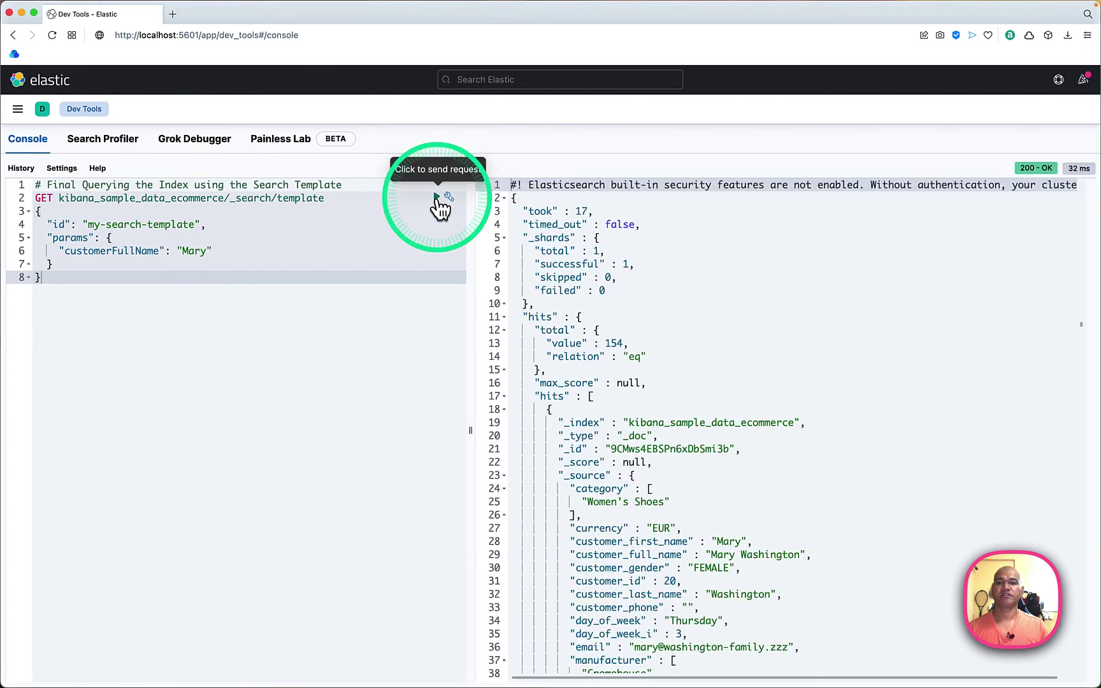
click(715, 369)
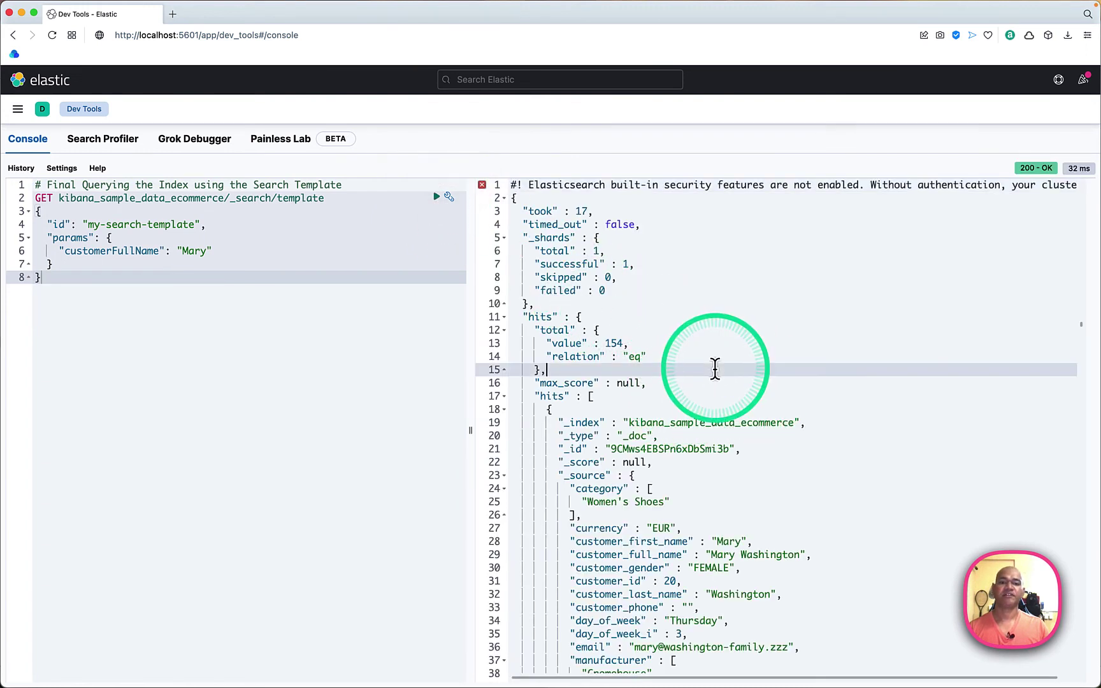
click(682, 268)
- Find taxful_total_price in the response and scroll through the matching price values
key(super+f)
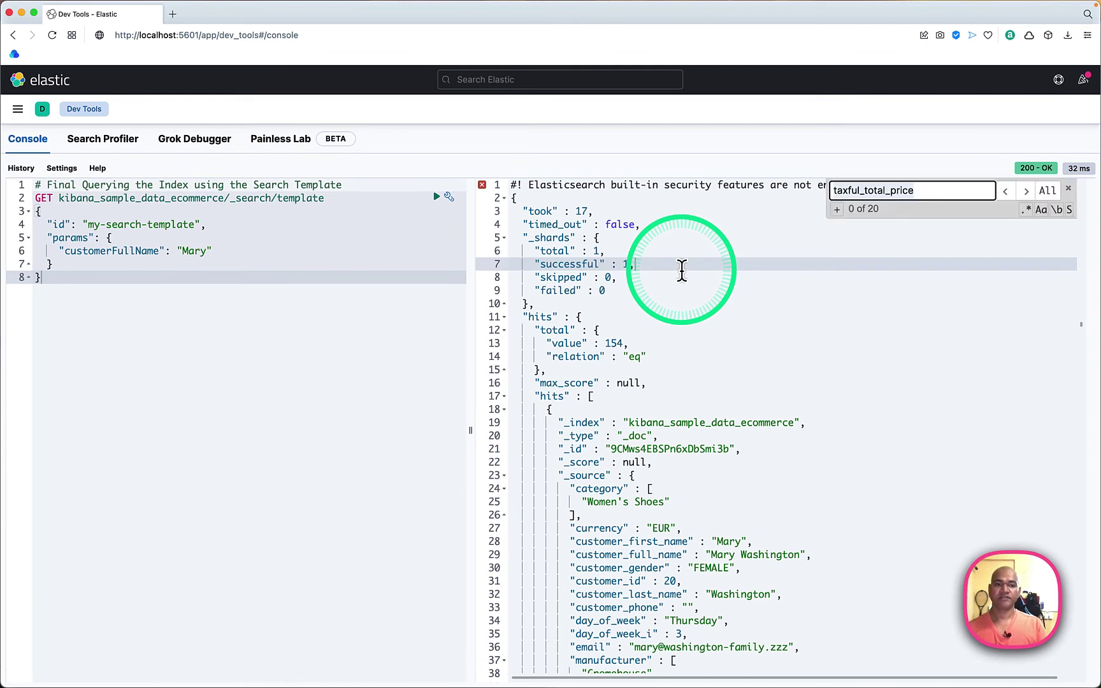
key(Return)
key(Return)
key(Return)
key(Return)
key(Return)
key(Return)
key(Return)
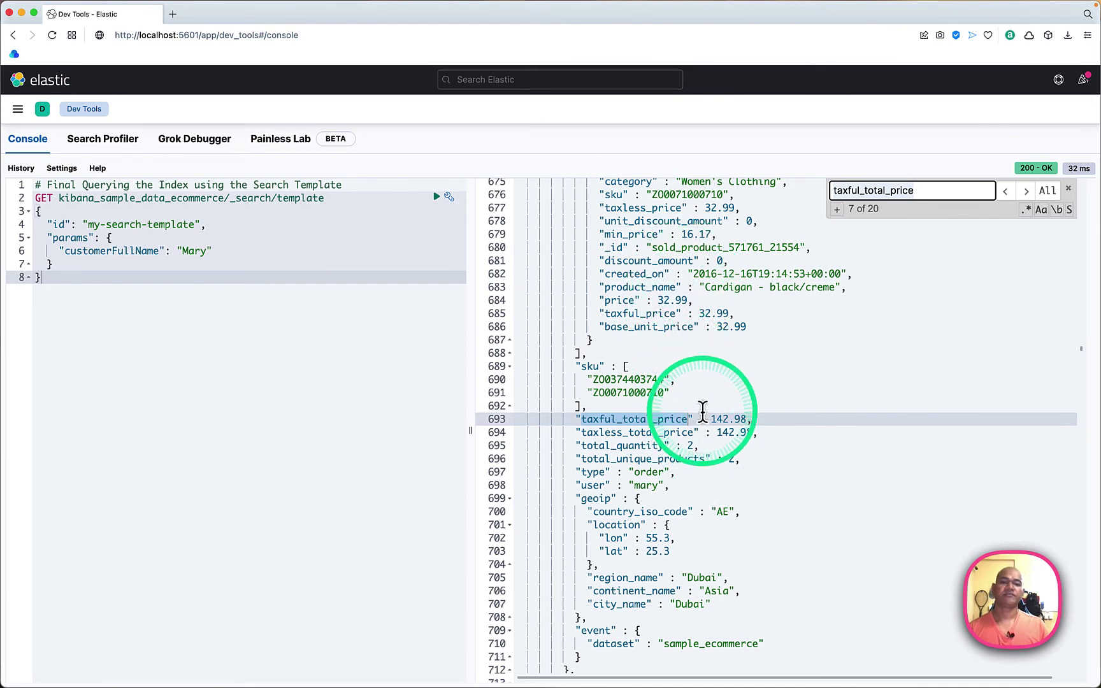
scroll(695, 575, down, 2)
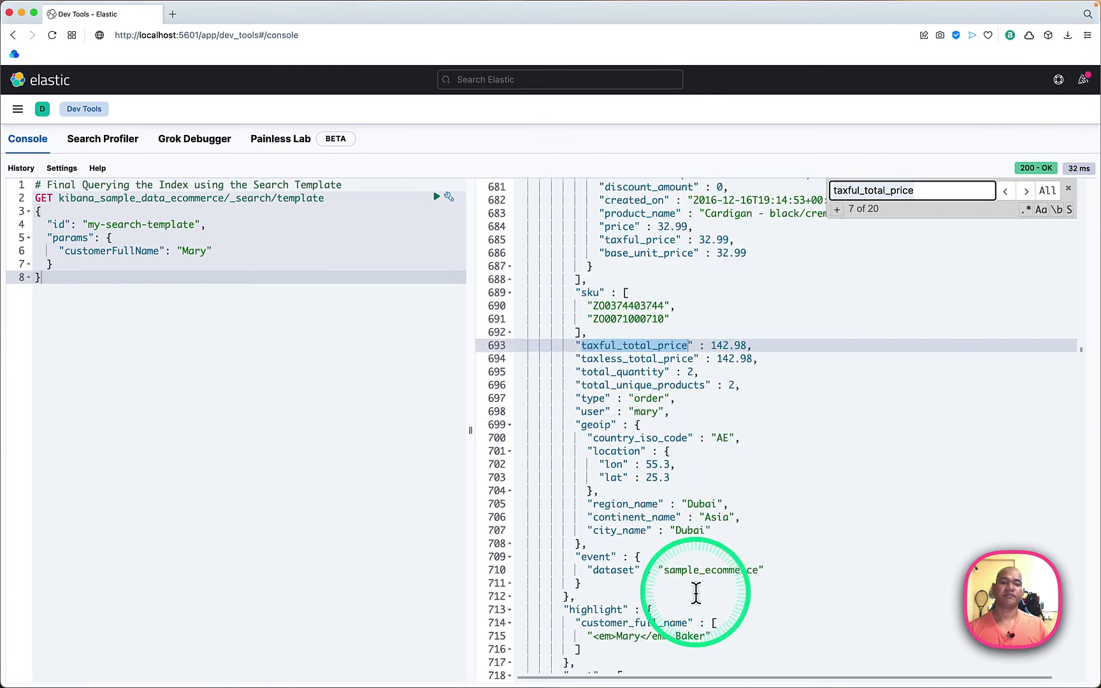
scroll(695, 589, down, 3)
scroll(672, 368, up, 3)
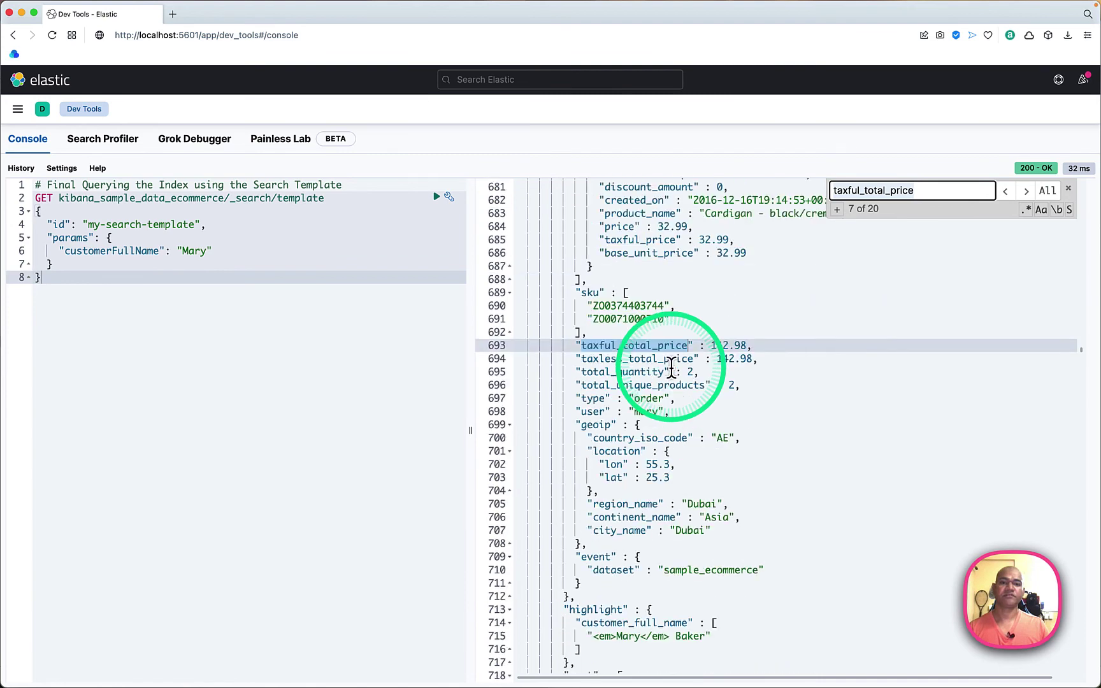
scroll(671, 368, up, 2)
scroll(673, 406, up, 10)
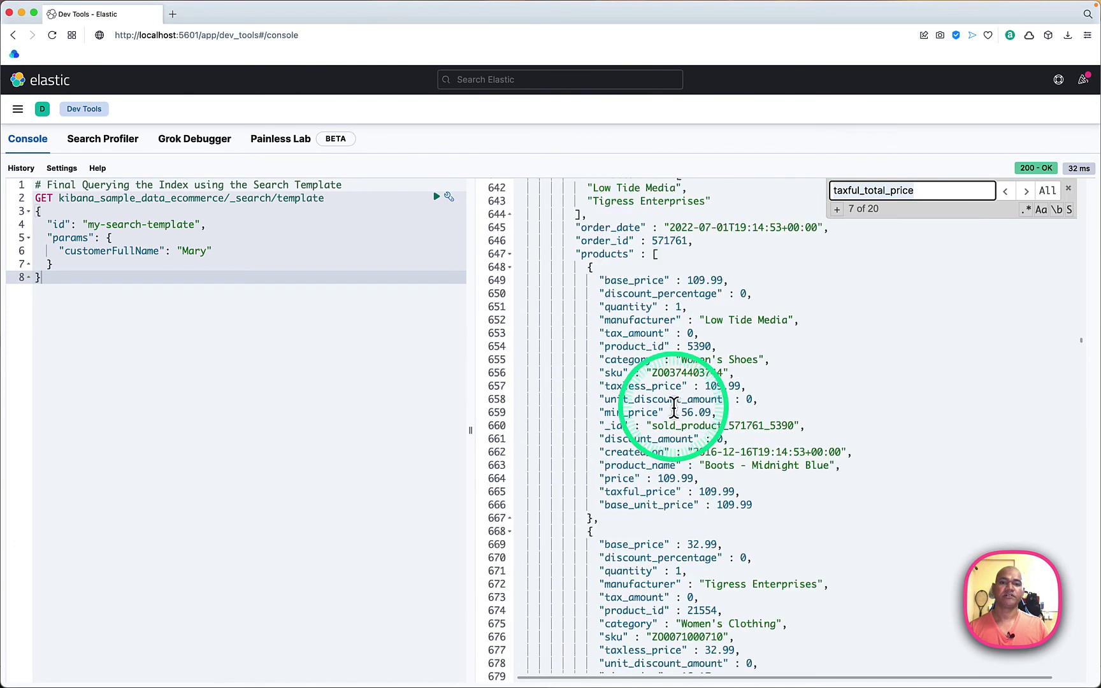
scroll(673, 406, up, 2)
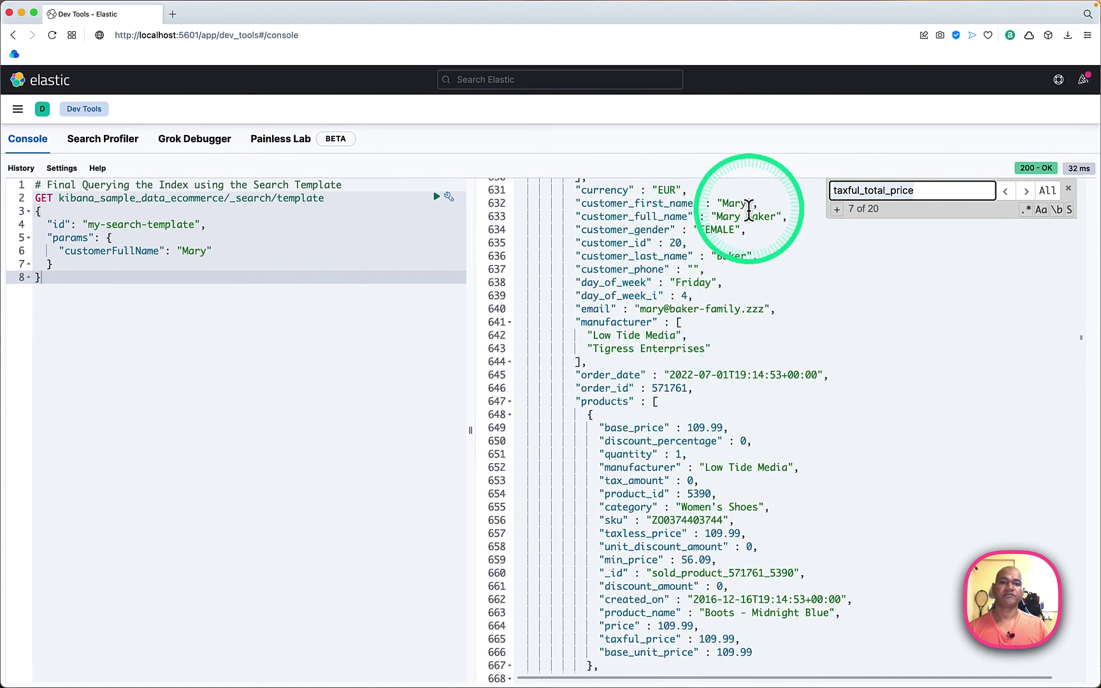
click(737, 328)
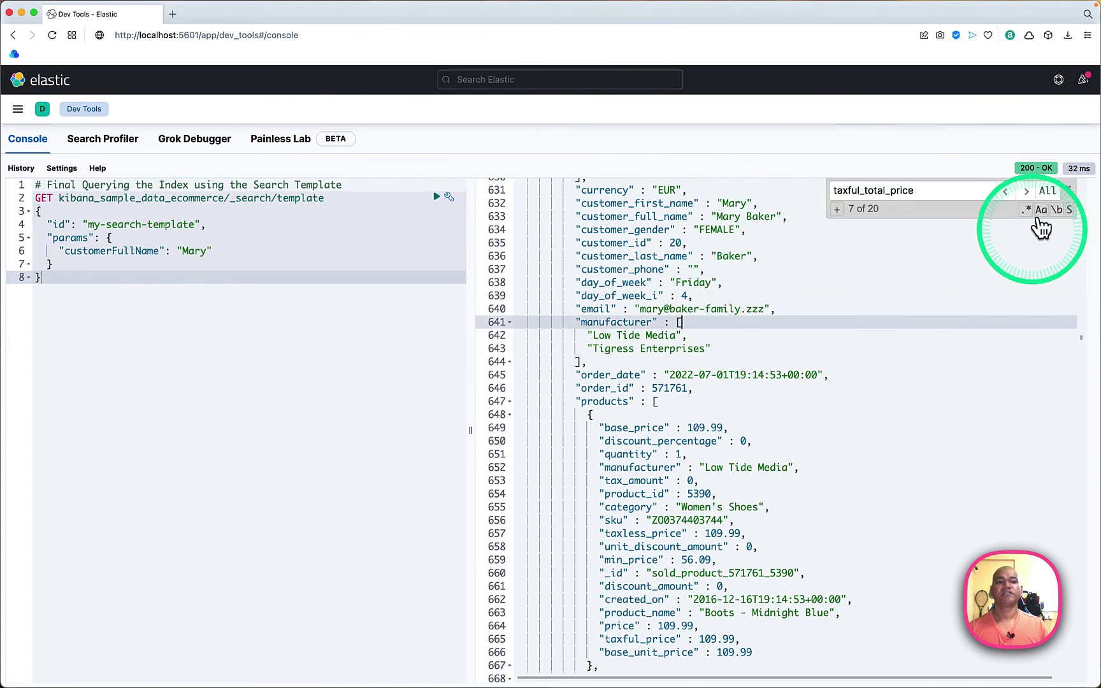
- Copy the Search Index - 2 request with from 20 from the slides, back to Kibana
key(super+Tab)
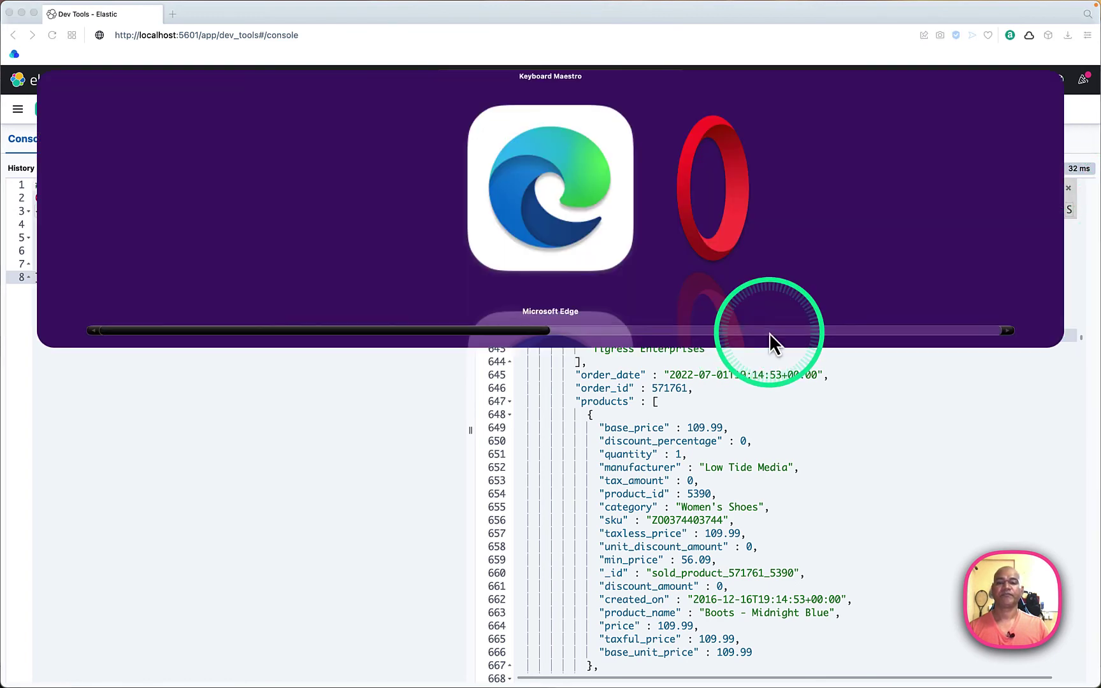
key(super+Tab)
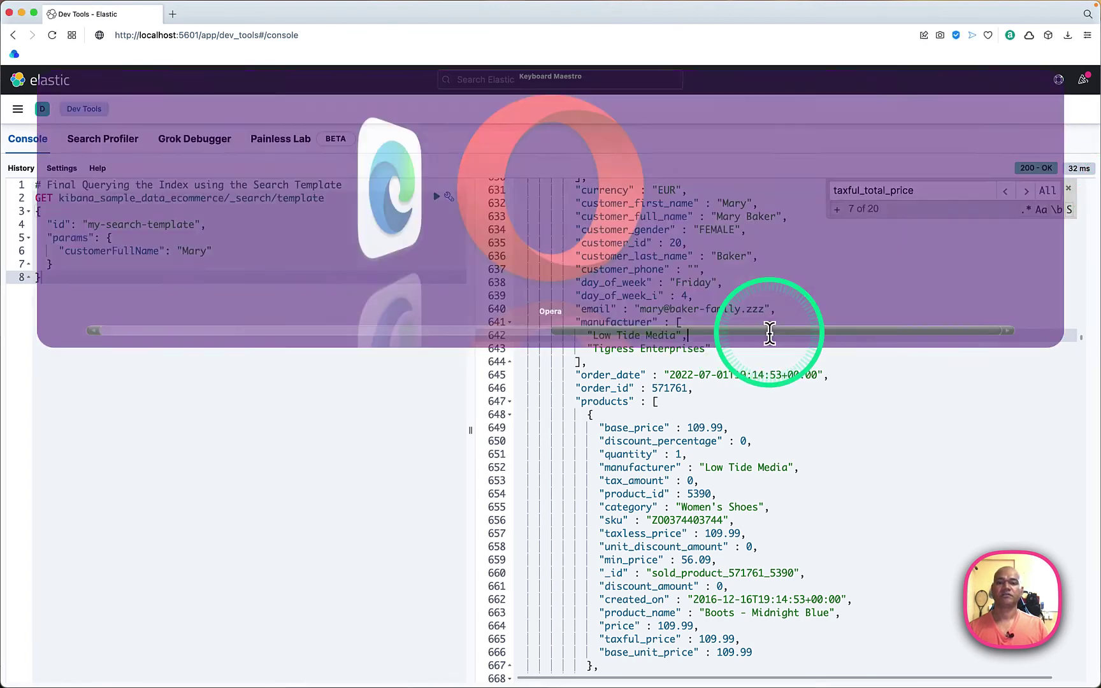
key(super+Tab)
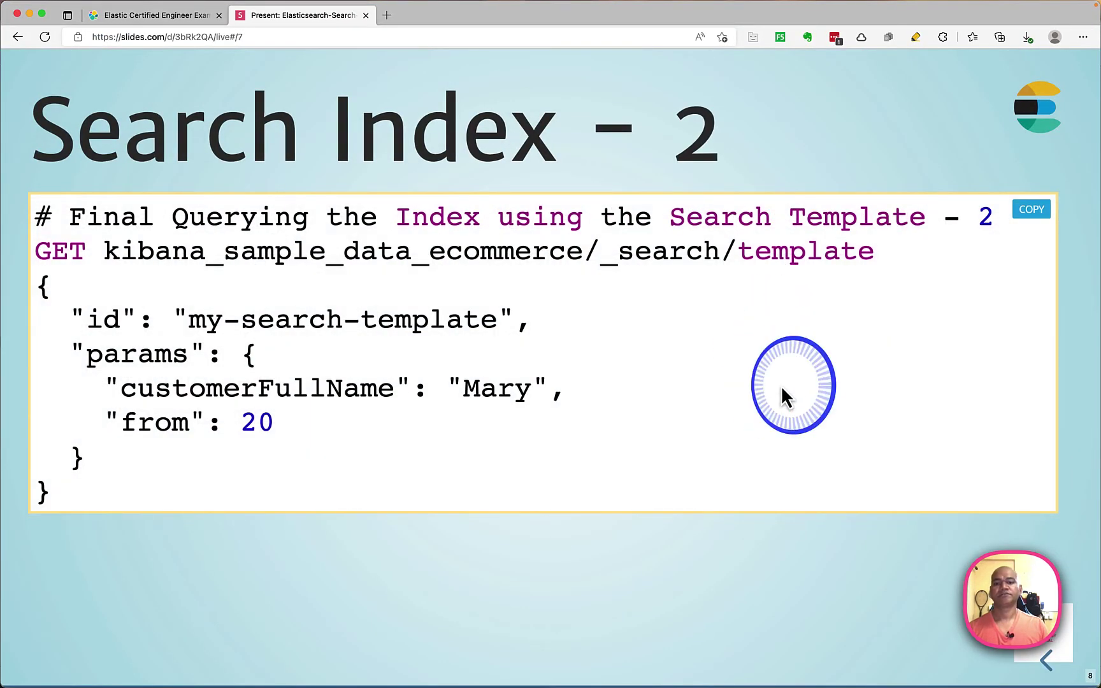
click(1033, 213)
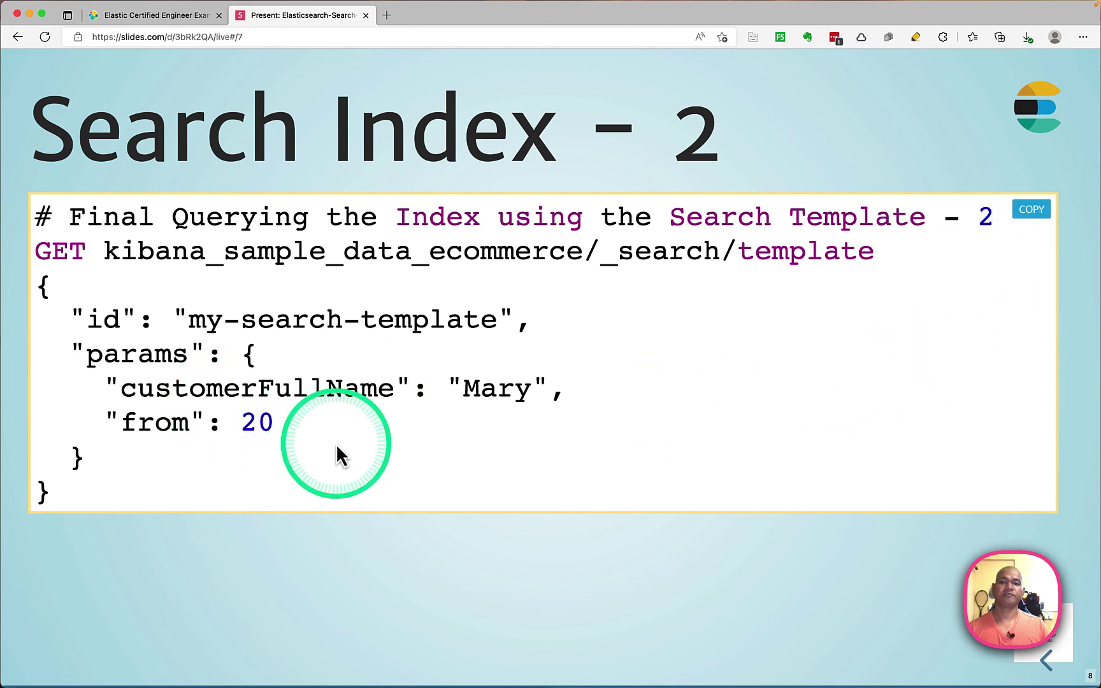
key(super+Tab)
key(super+Tab)
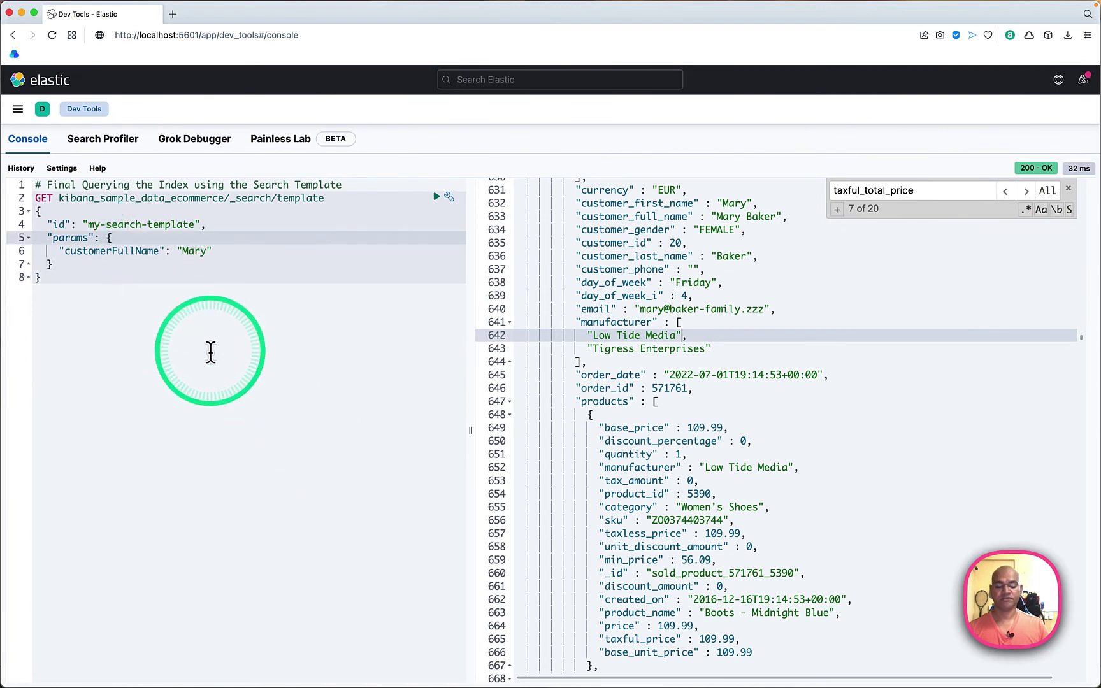
- Replace the console request with the from 20 version and highlight its from line
key(super+a)
key(BackSpace)
key(super+v)
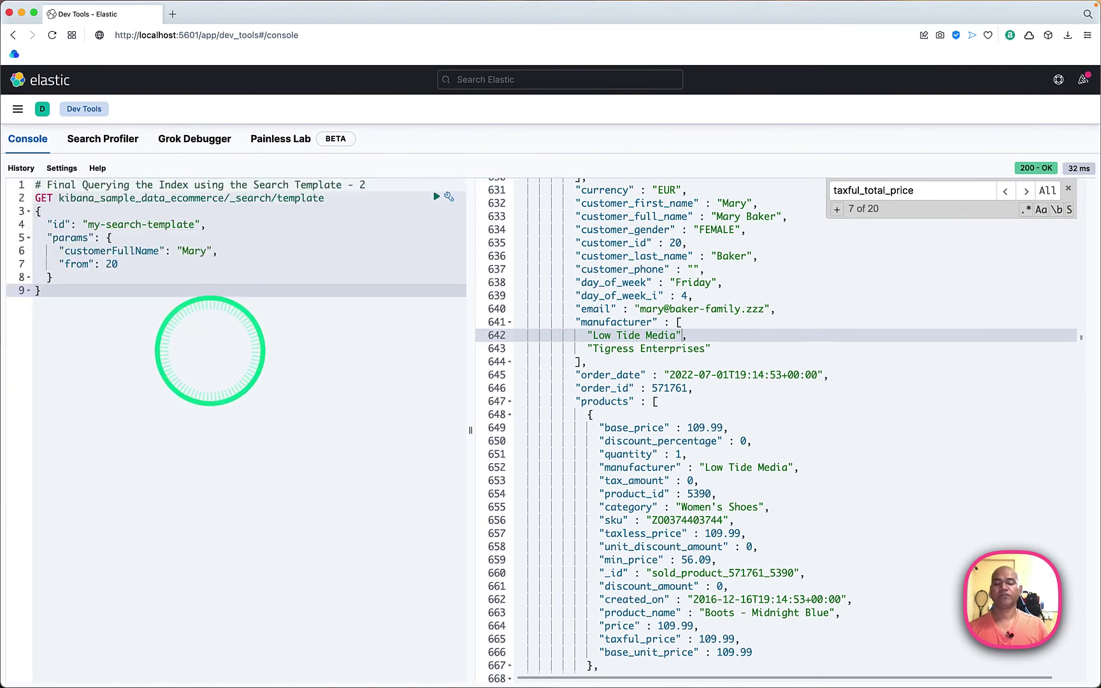
key(super+shift+a)
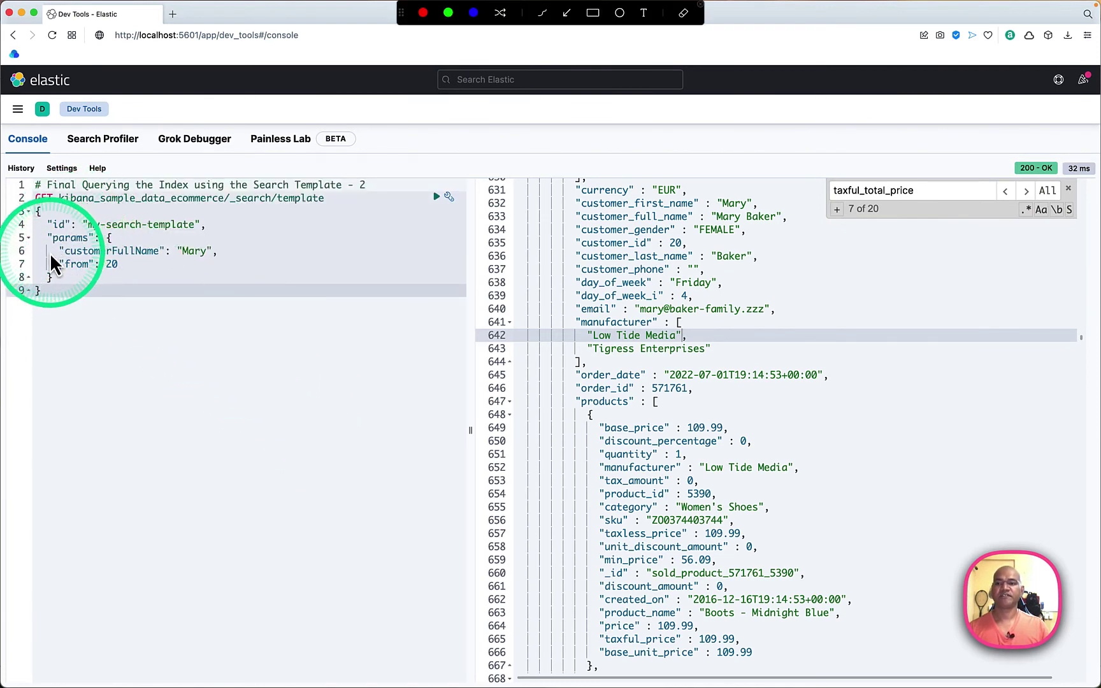
drag(50, 253, 151, 274)
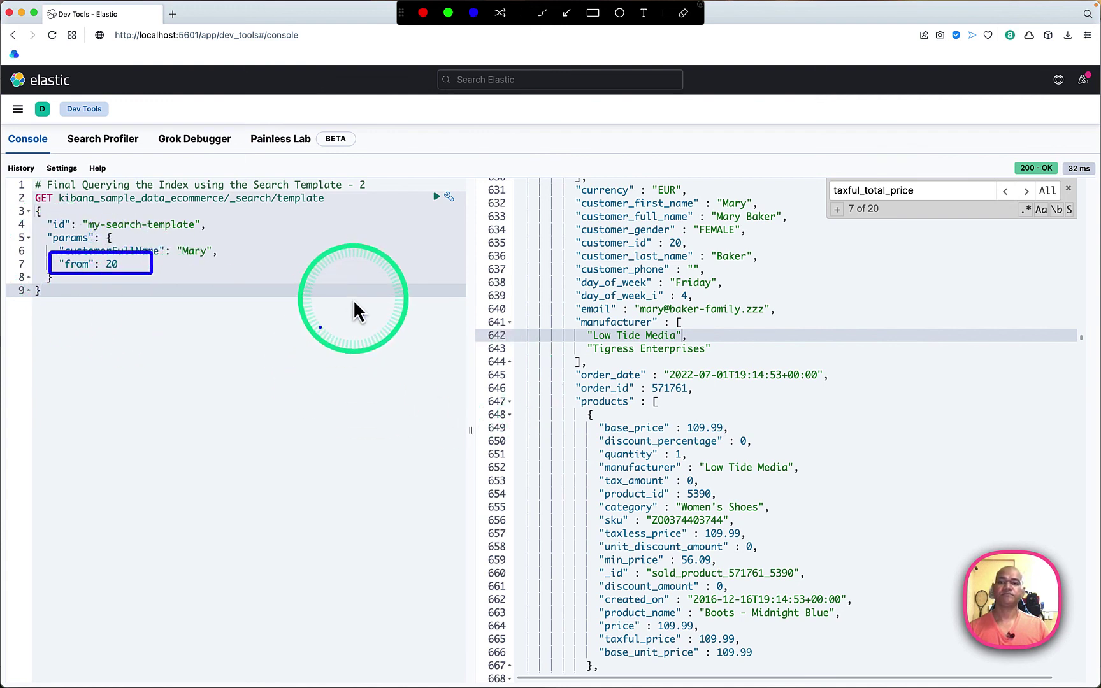
key(Escape)
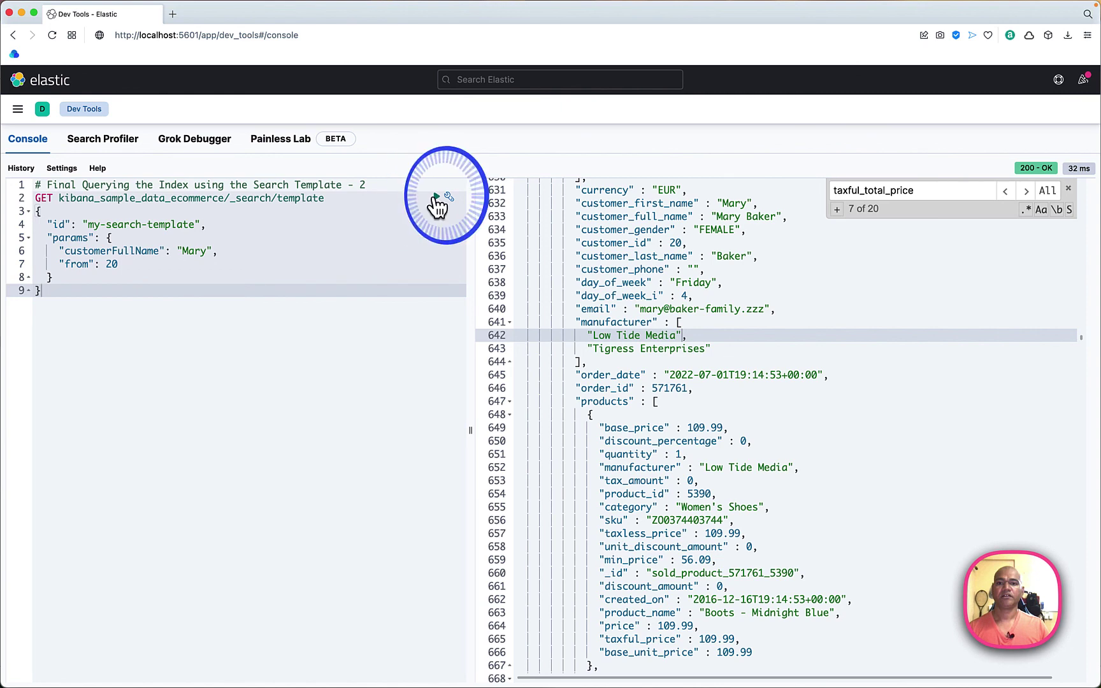
- Run the second-page search and step through its taxful_total_price matches
click(436, 197)
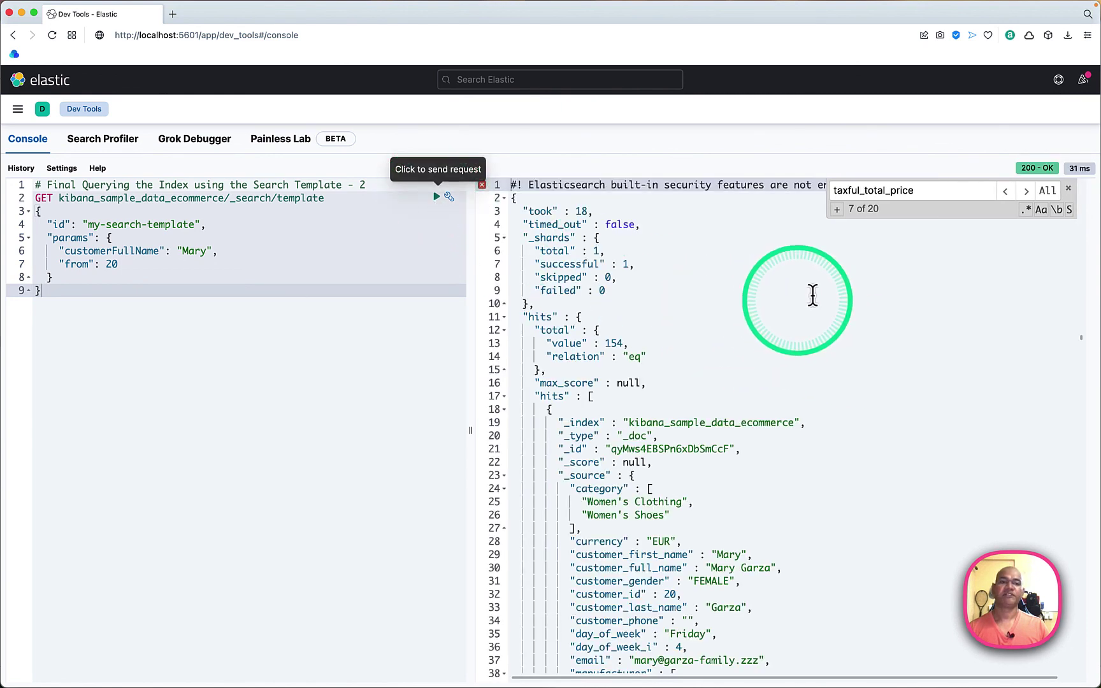
click(1022, 197)
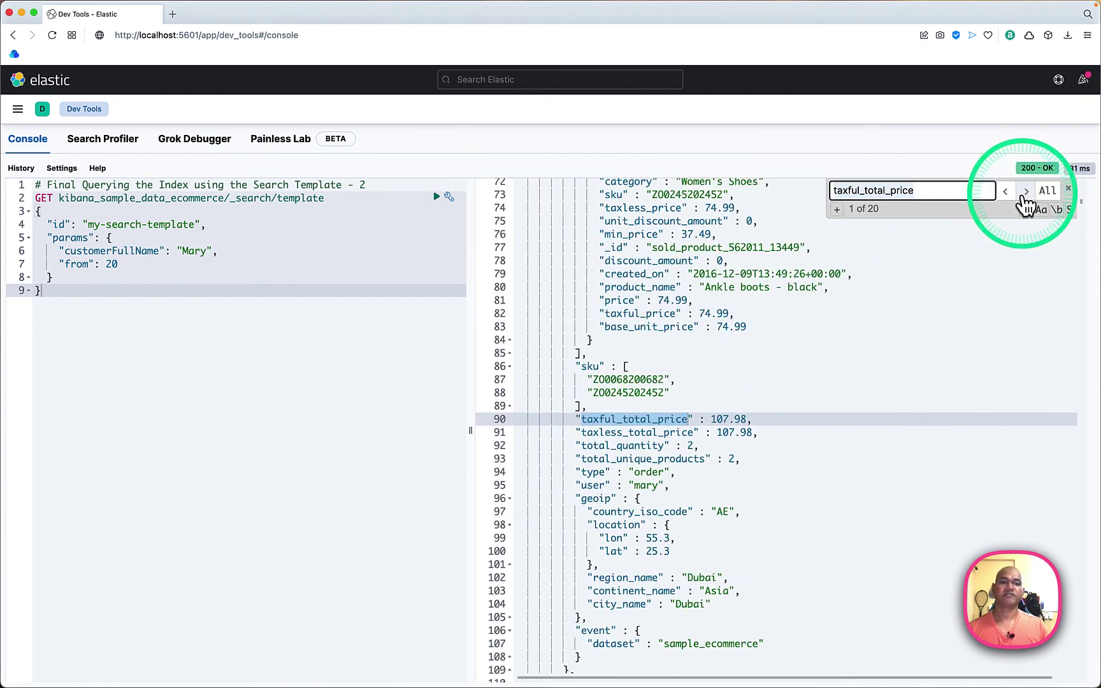
click(1022, 199)
click(1022, 199)
click(1024, 198)
click(1024, 199)
click(1023, 199)
click(1024, 198)
click(892, 459)
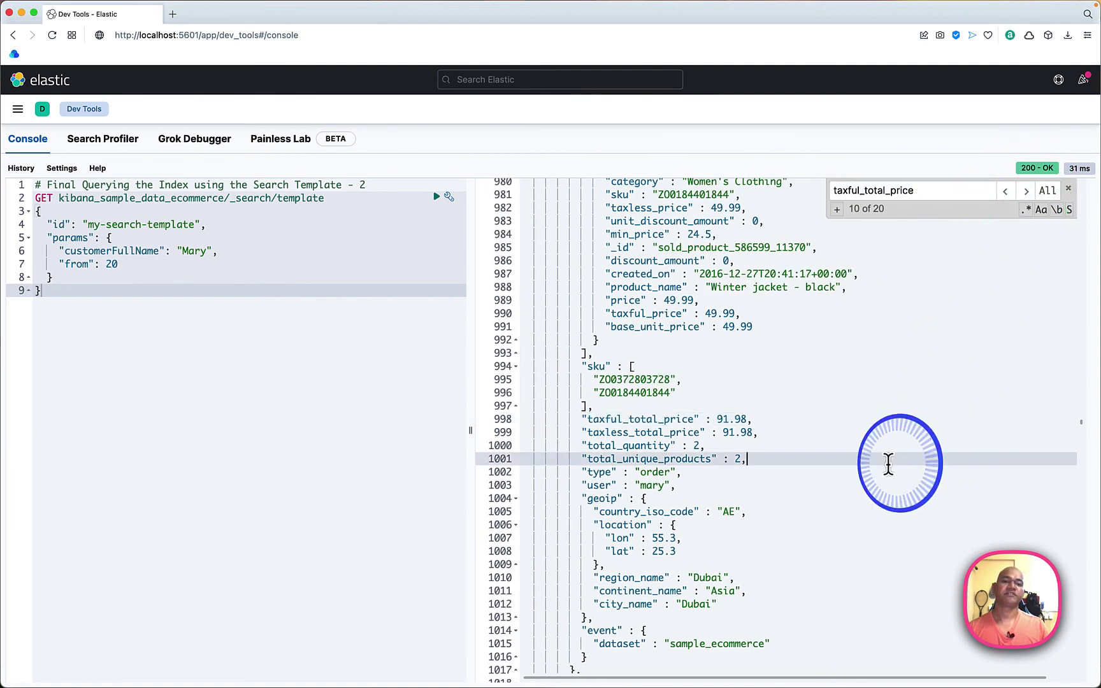
- Scroll back up through the second-page response for Mary
click(764, 371)
scroll(764, 371, up, 5)
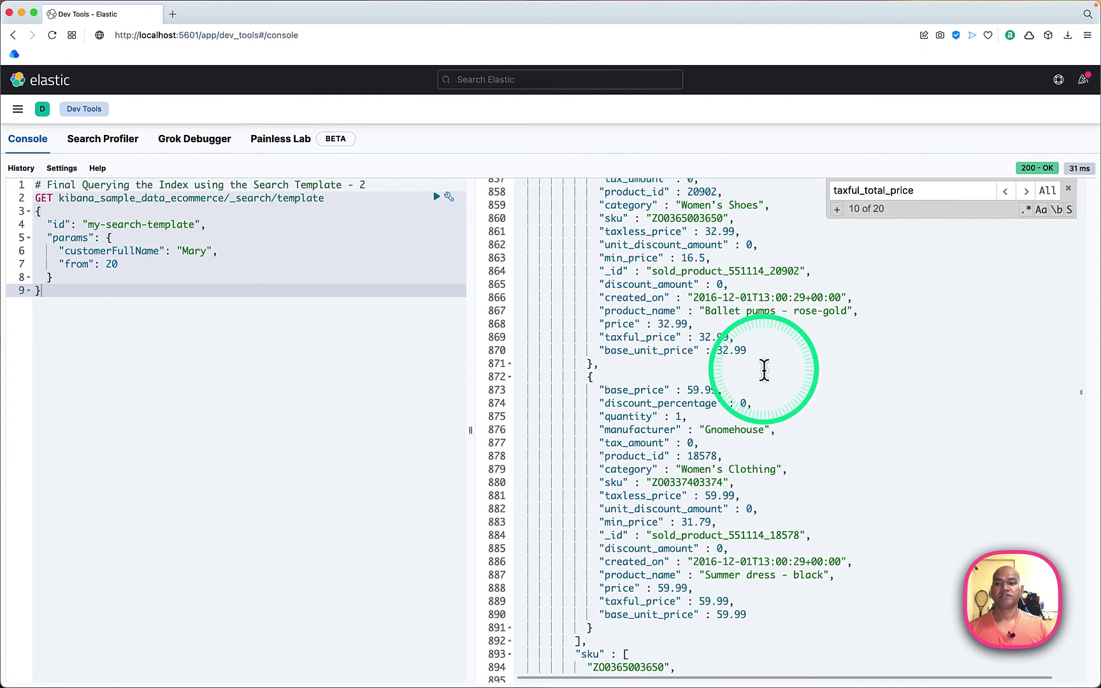
scroll(764, 370, up, 10)
scroll(764, 369, up, 6)
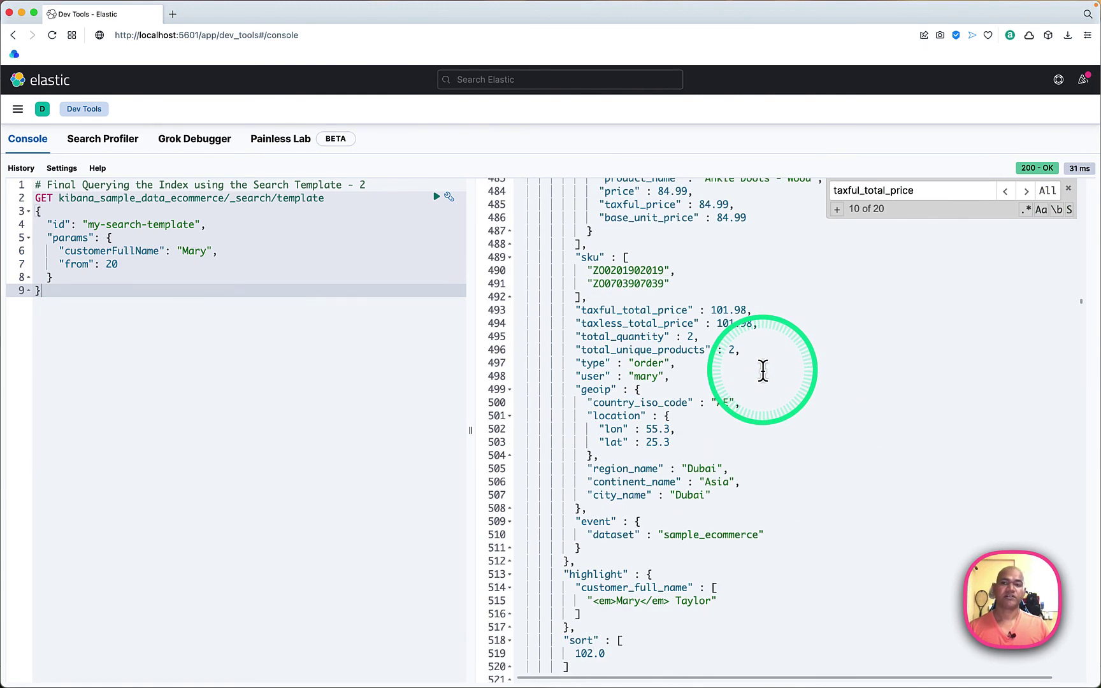
scroll(684, 337, up, 4)
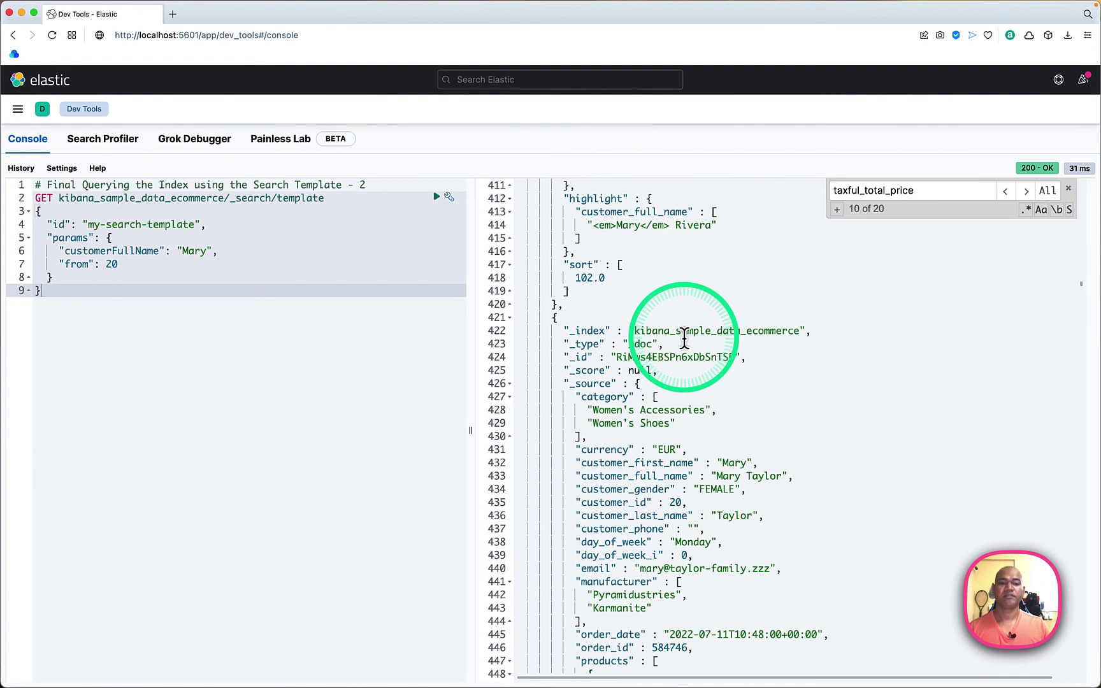